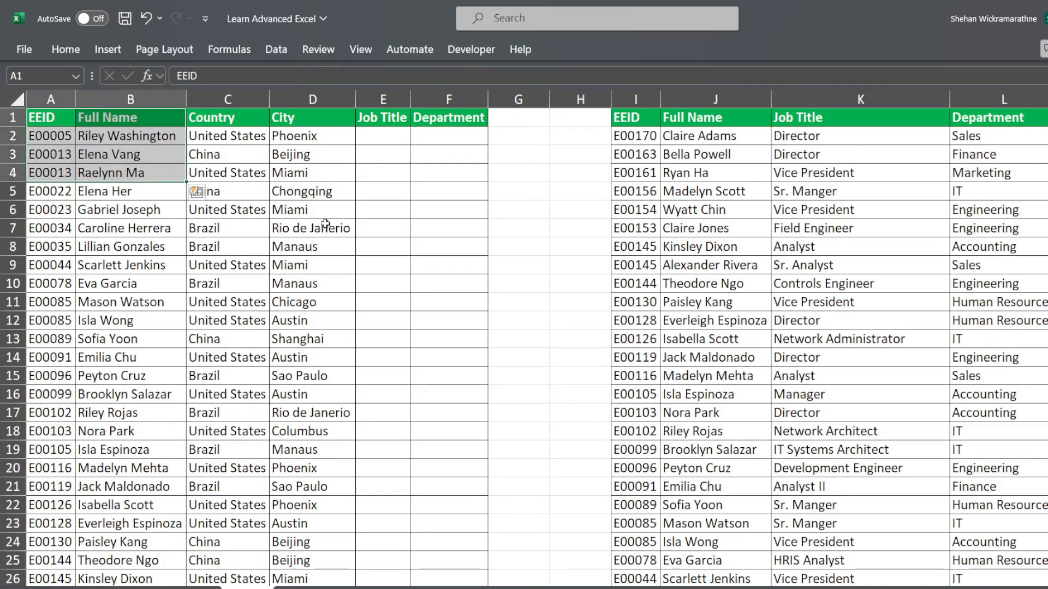
Step: Examine the EEID, Full Name, Job Title and Department columns of the source table in columns I to L
left_click(644, 117)
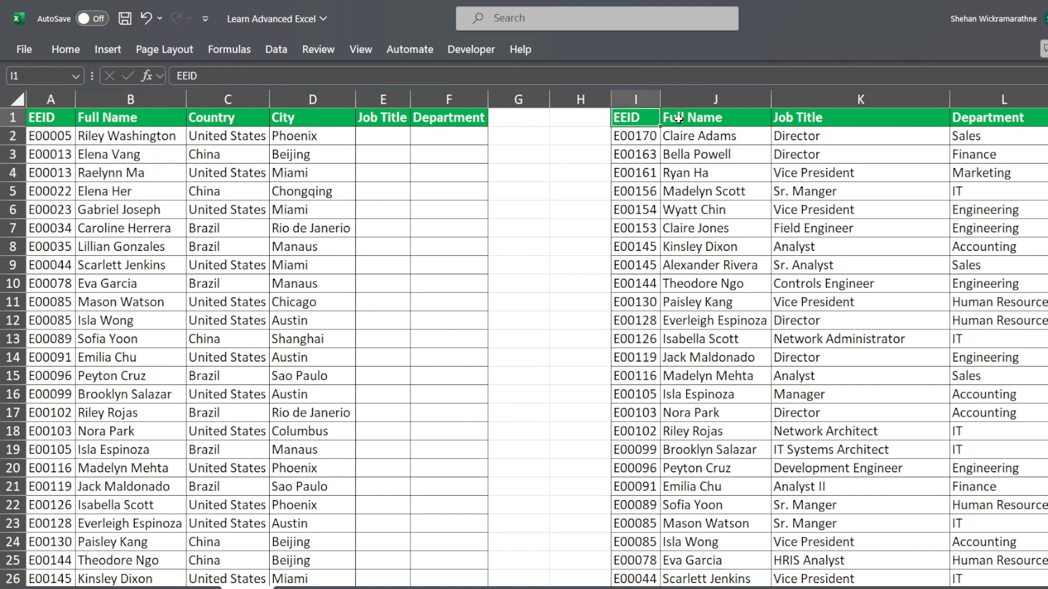
left_click(678, 118, "shift")
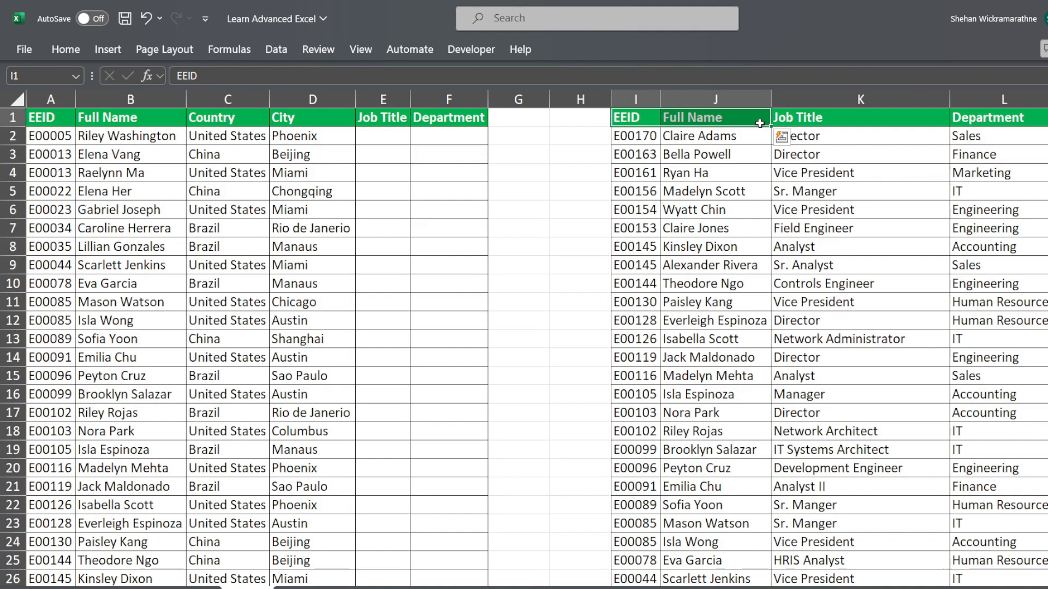
left_click(797, 120)
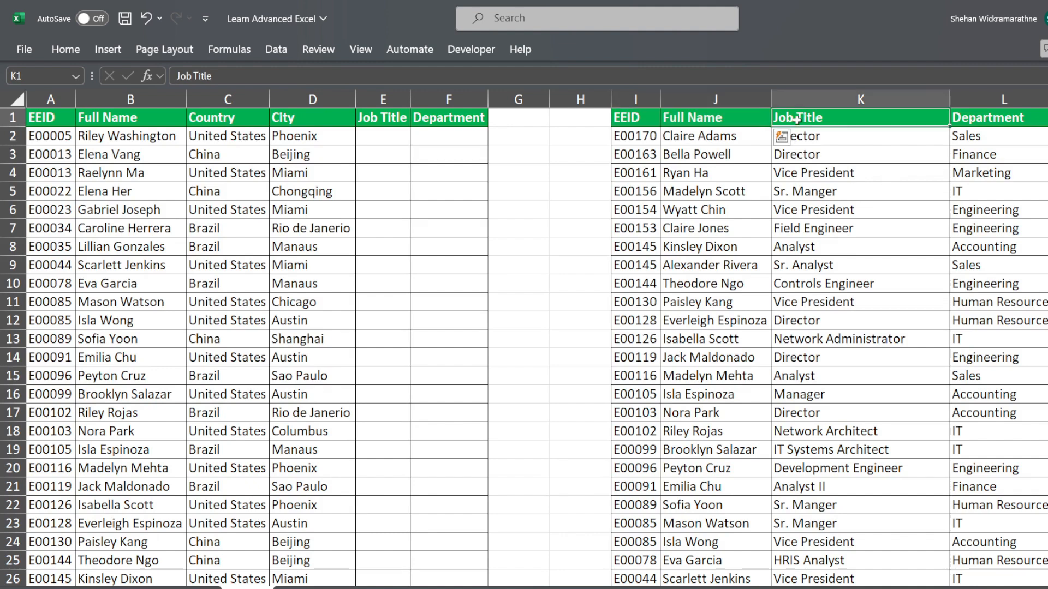
left_click(970, 116, "shift")
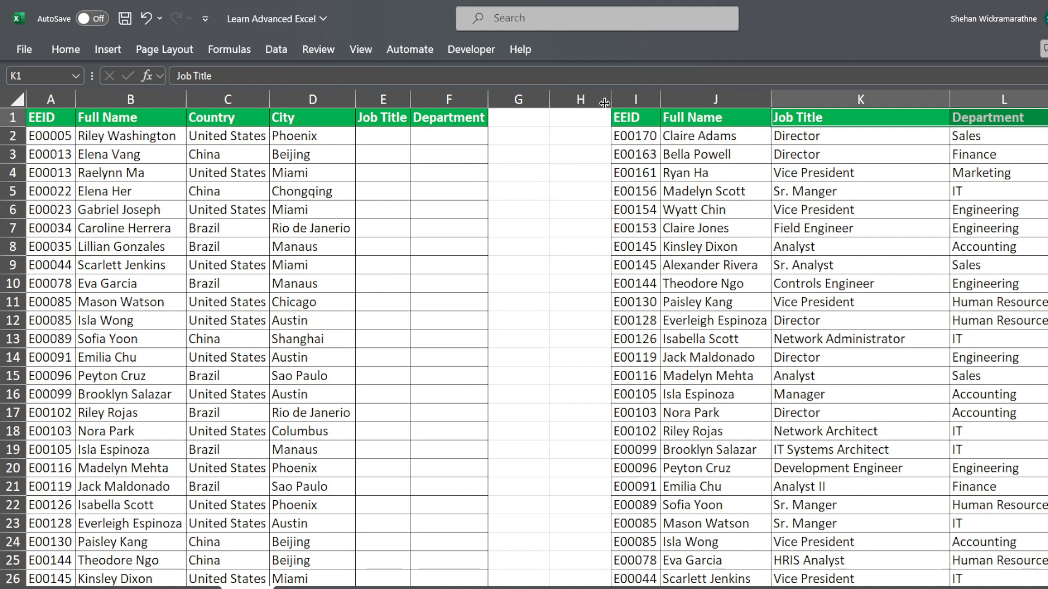
left_click(642, 92)
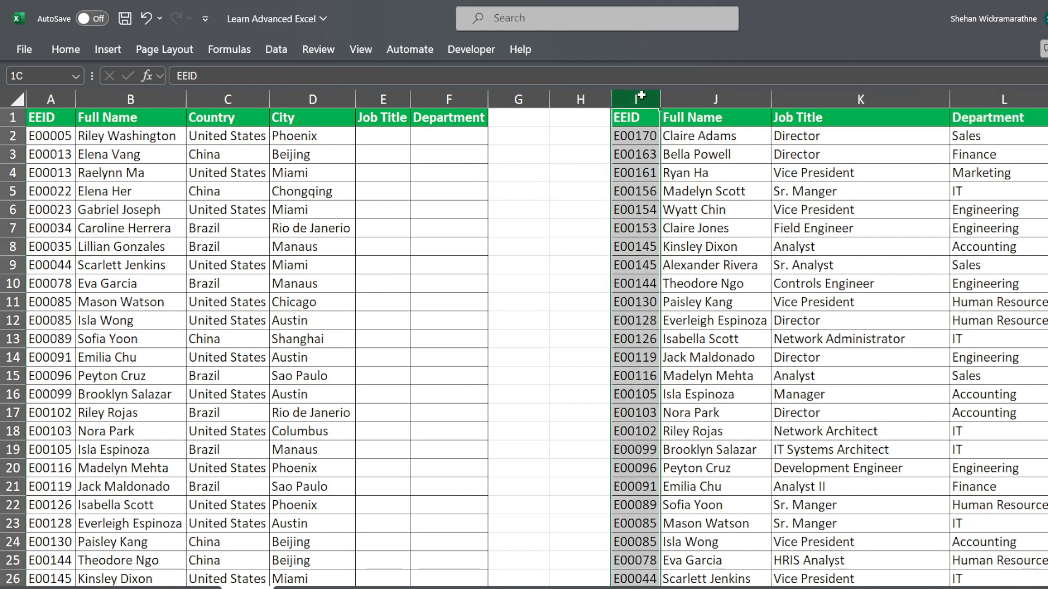
left_click_drag(642, 96, 695, 220)
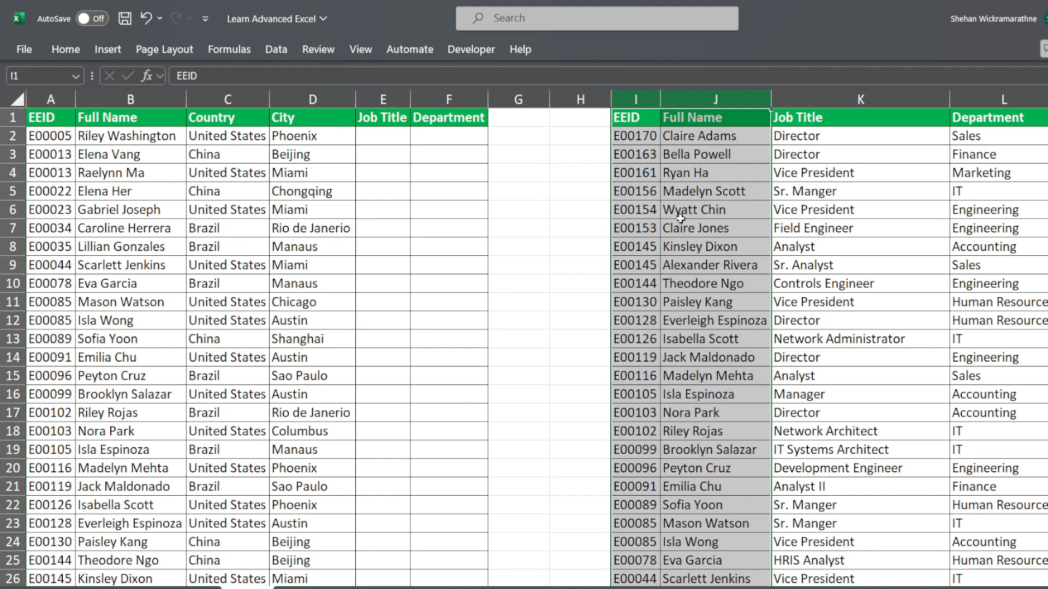
Step: Insert a VLOOKUP function in cell E2 and set its lookup value to A2
left_click(373, 143)
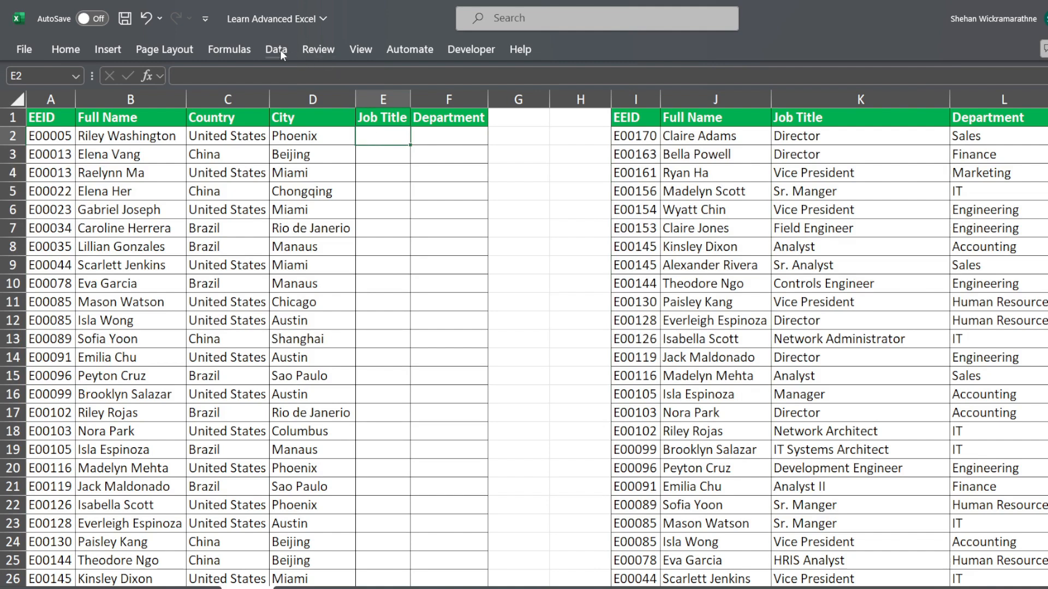
left_click(230, 53)
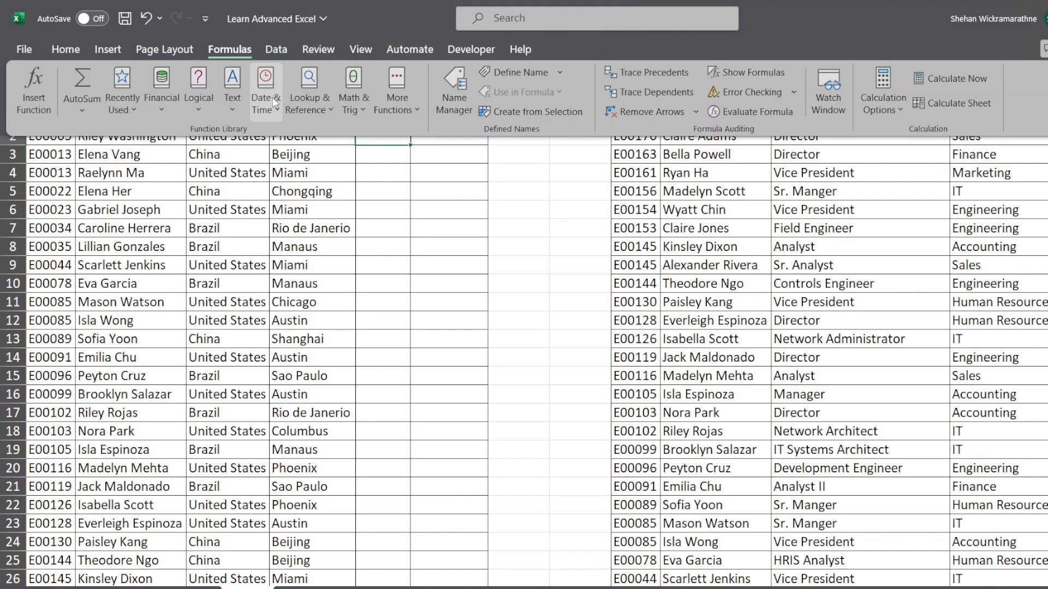
left_click(308, 109)
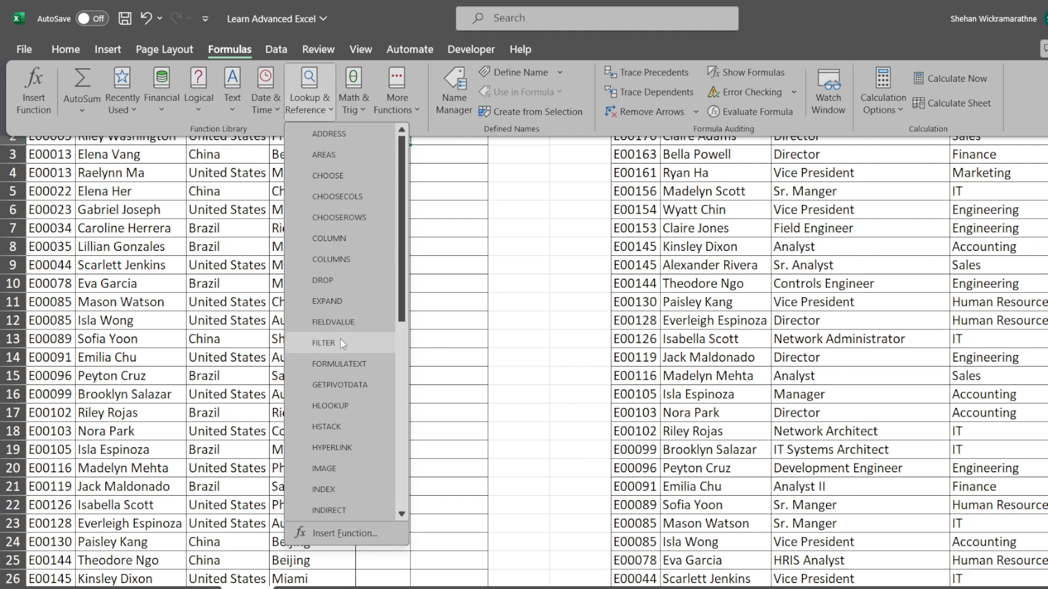
scroll(339, 339, "down", 5)
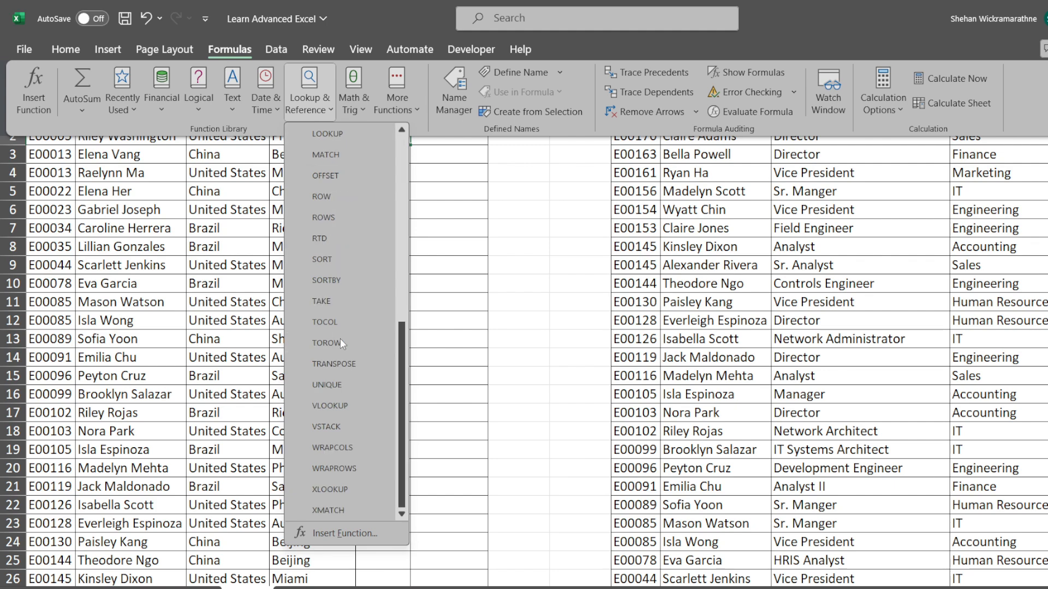
left_click(293, 407)
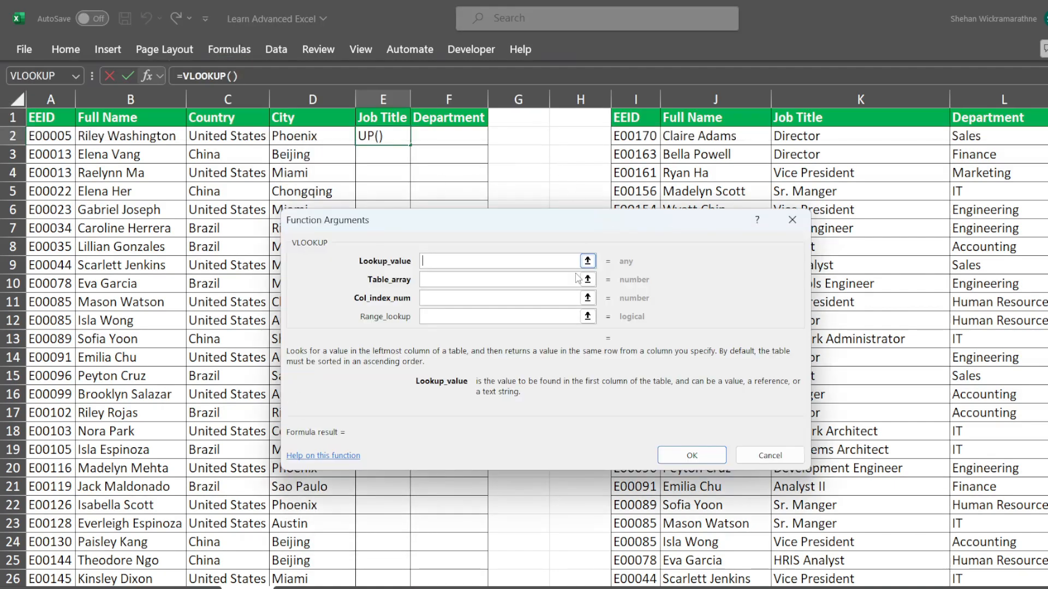
left_click_drag(539, 224, 481, 132)
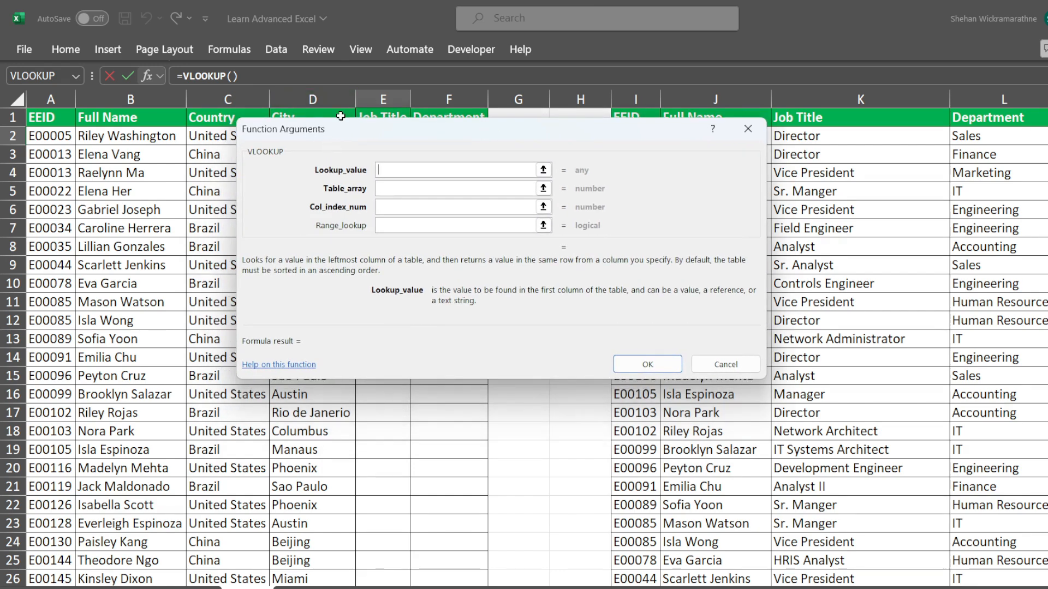
left_click_drag(351, 127, 385, 176)
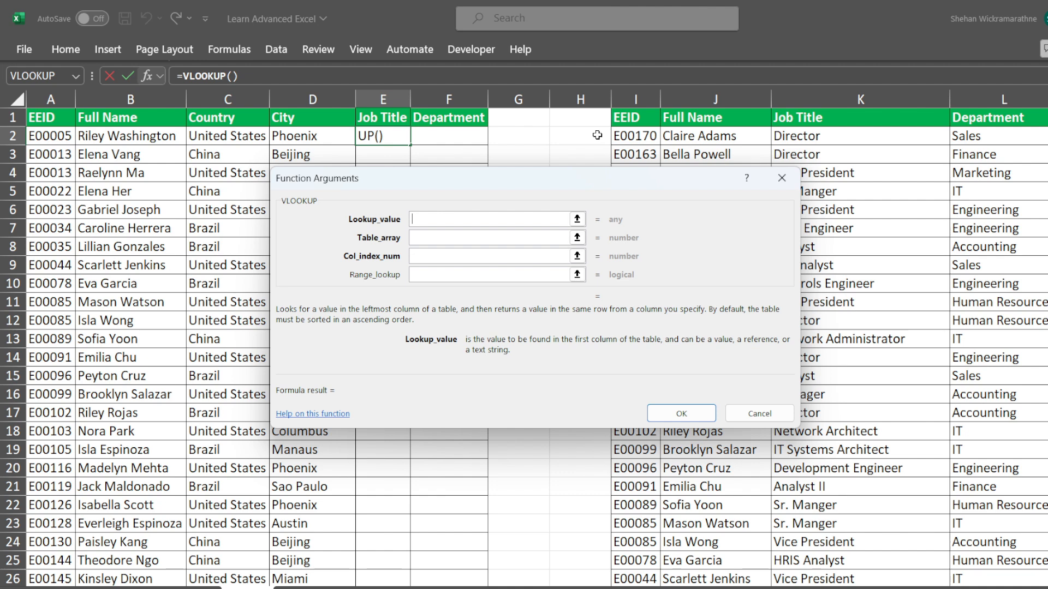
left_click(45, 134)
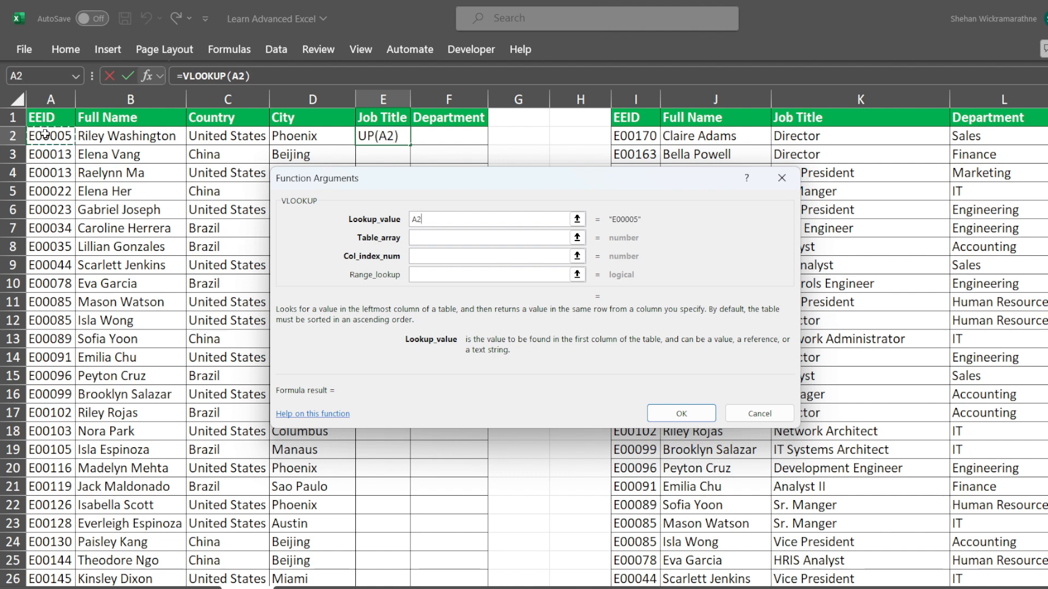
Step: Set the VLOOKUP table array to the whole source table, range I1:L33
left_click(458, 240)
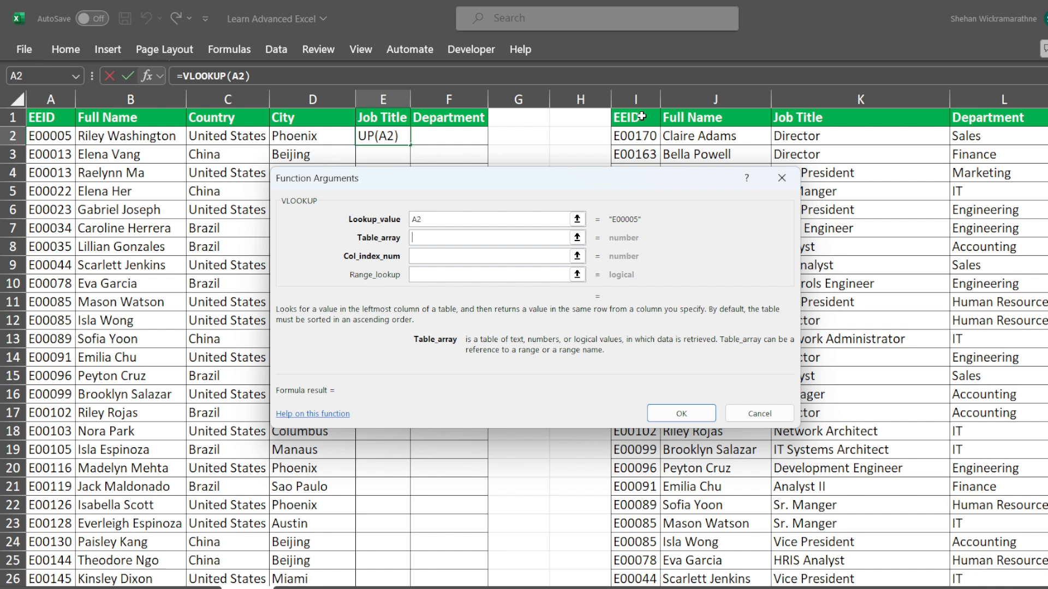
left_click(641, 117)
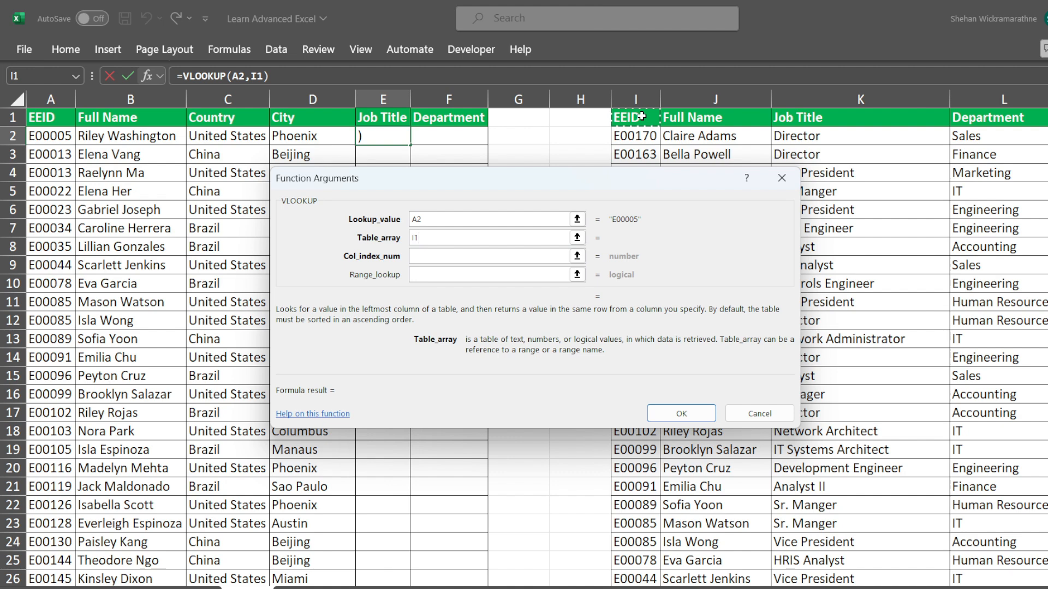
key("ctrl+shift+Right")
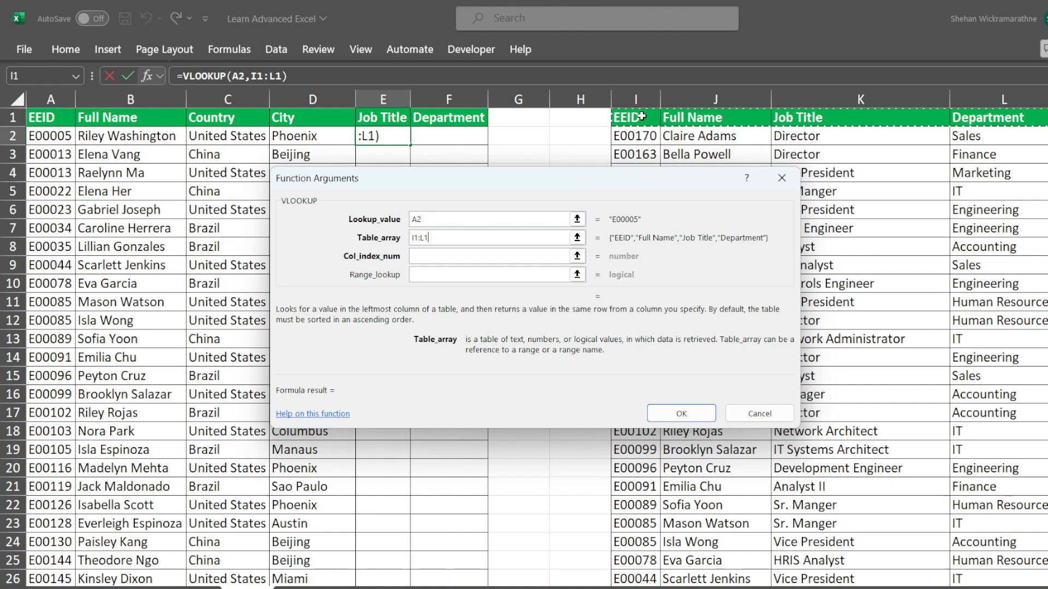
key("ctrl+shift+Down")
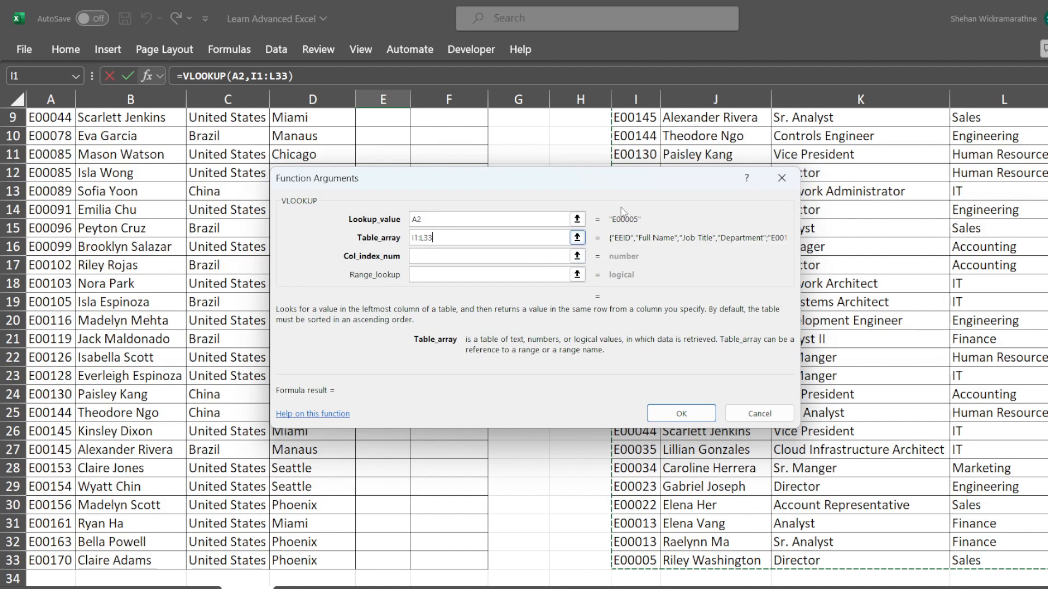
scroll(890, 128, "up", 3)
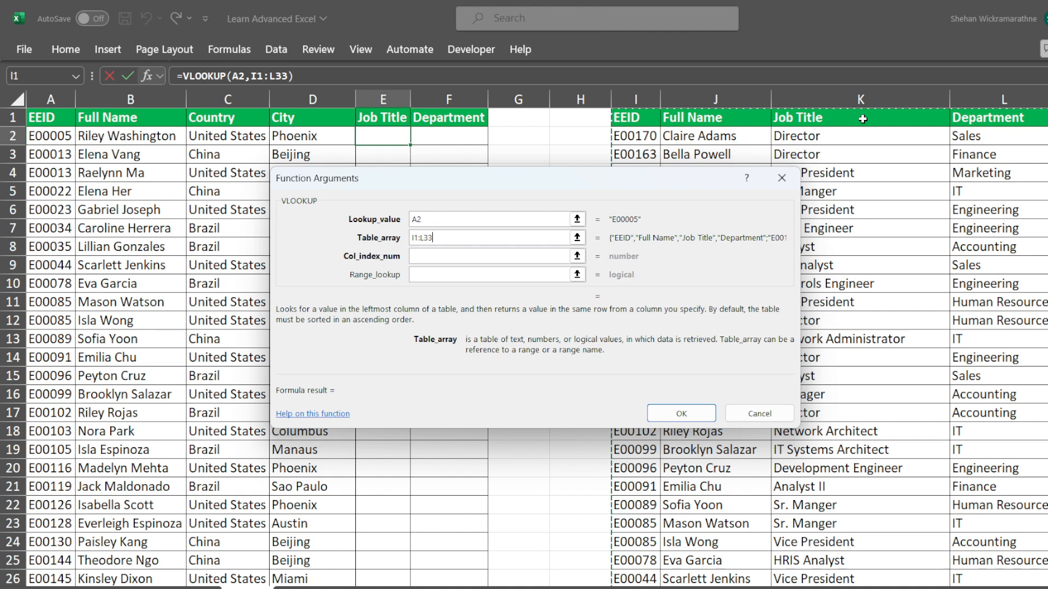
Step: Set the VLOOKUP column index number to 3 and the range lookup to false
left_click(508, 257)
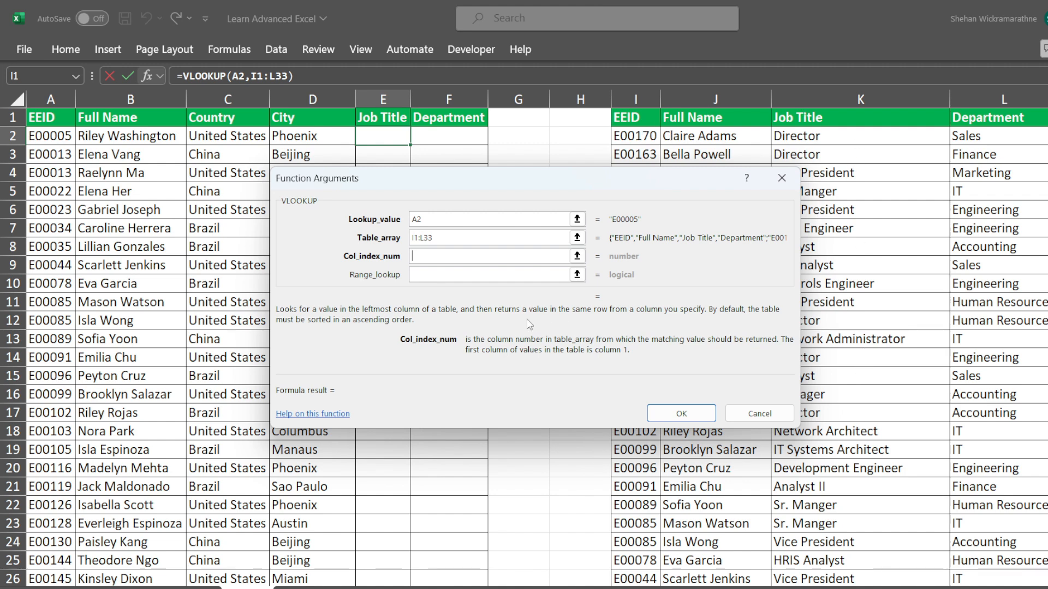
type("3")
left_click(519, 277)
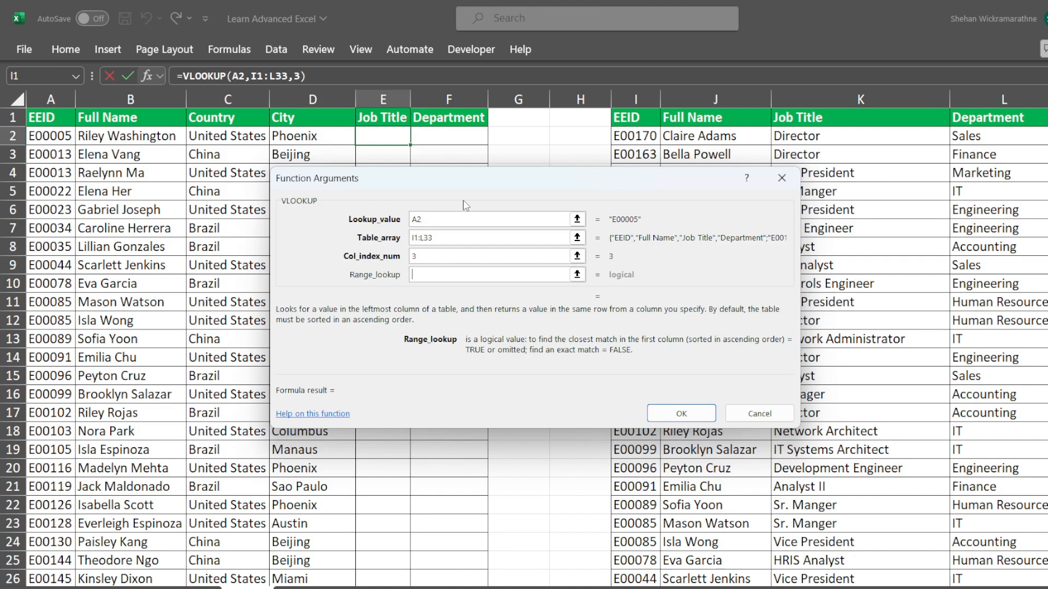
type("false")
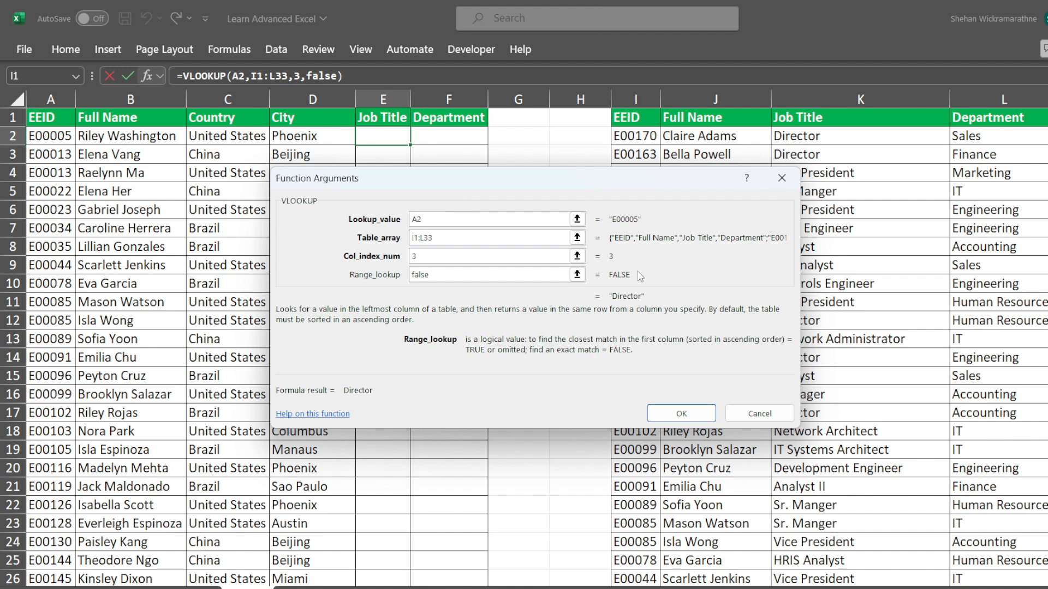
Step: Replace the range lookup argument with 0 and accept the VLOOKUP formula in E2
key("BackSpace")
key("BackSpace")
key("BackSpace")
key("BackSpace")
key("BackSpace")
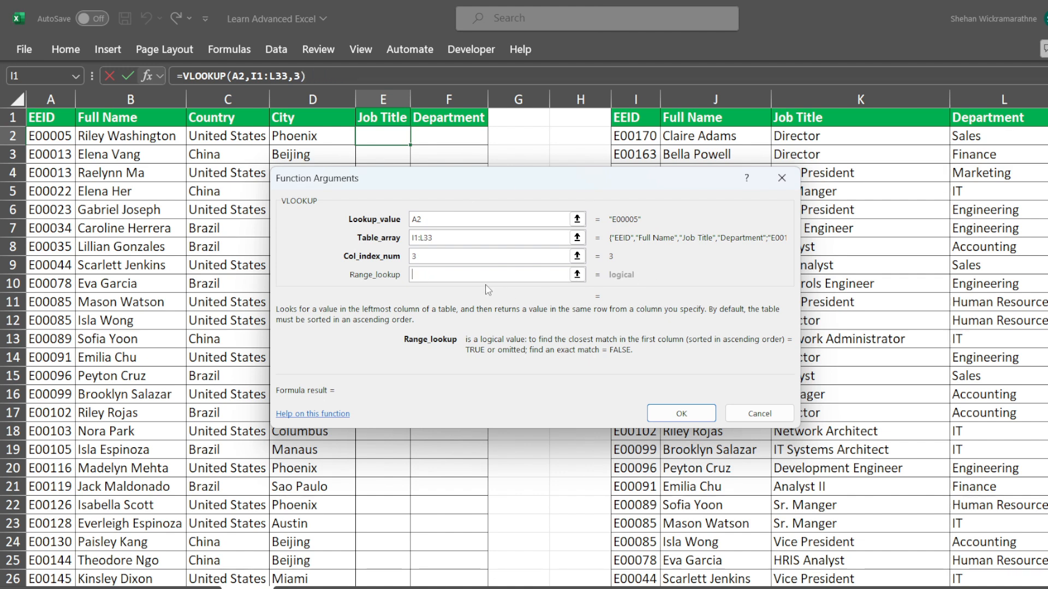
type("0")
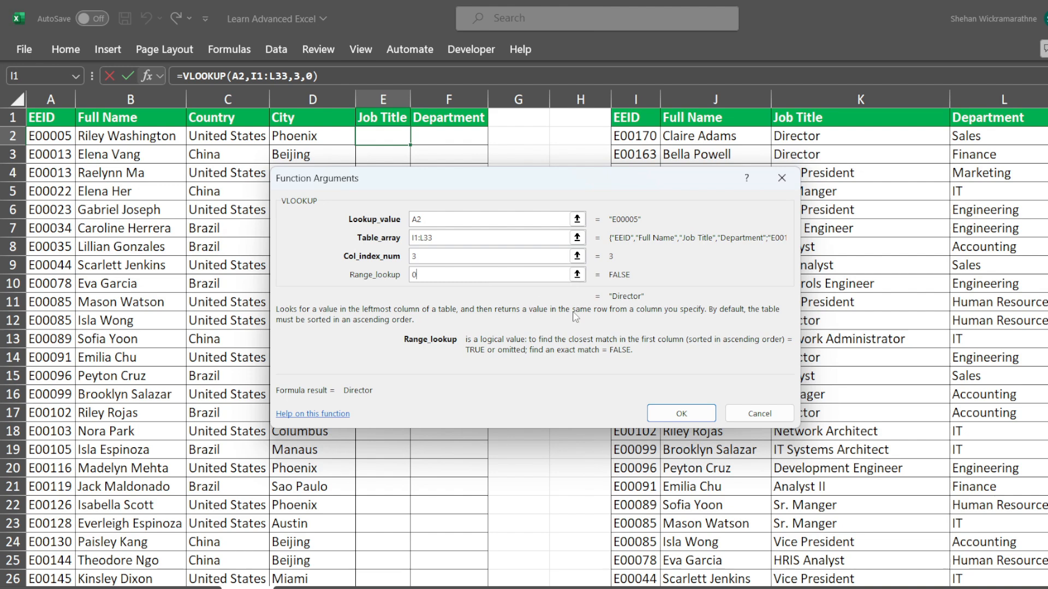
left_click(681, 413)
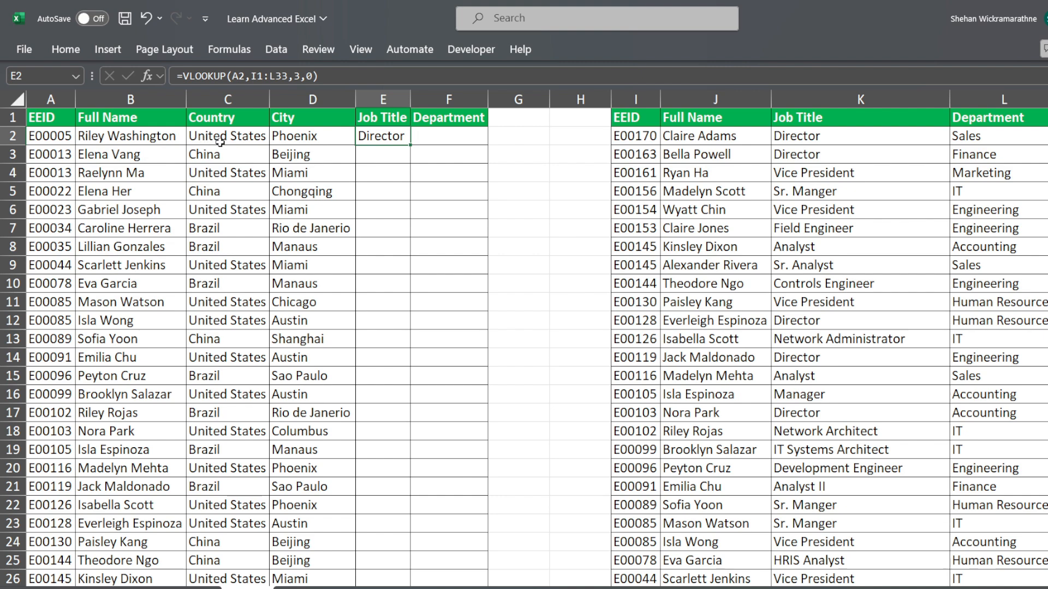
Step: Fill the VLOOKUP formula from E2 down the Job Title column to row 33
left_click_drag(410, 142, 409, 149)
left_click(409, 149)
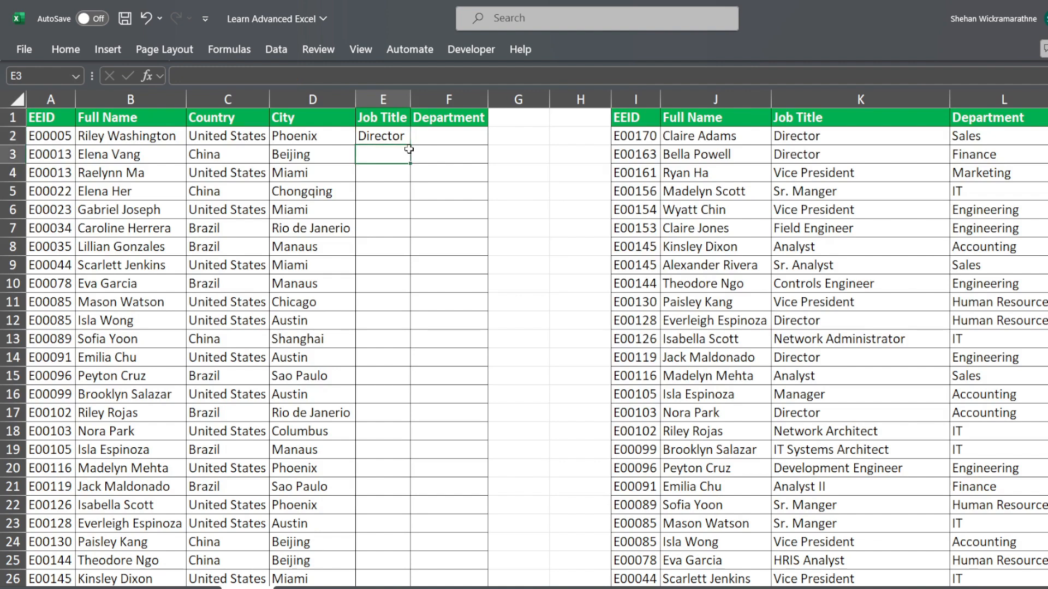
left_click(383, 134)
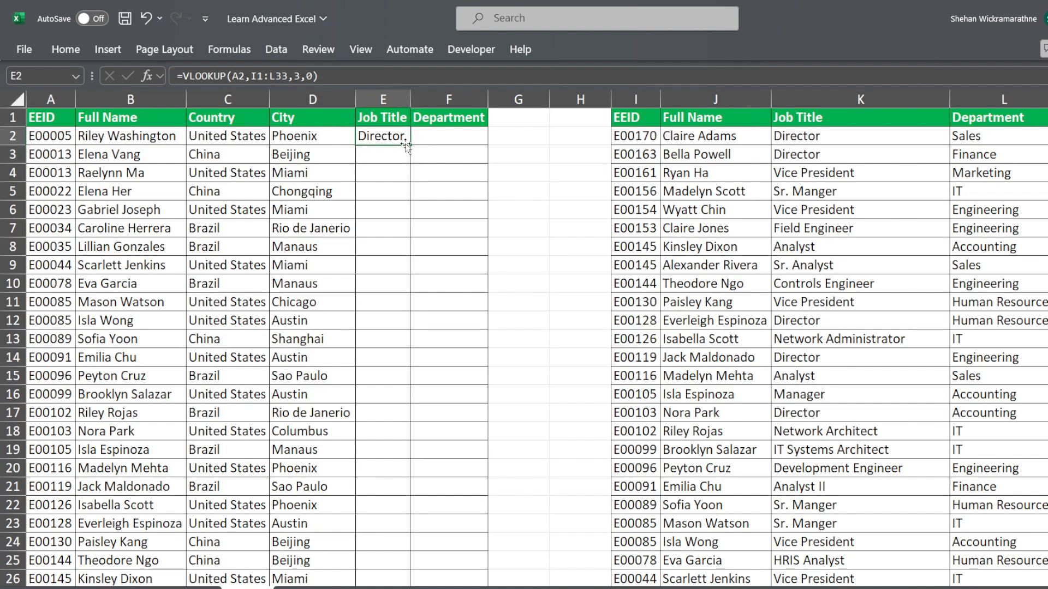
double_click(409, 146)
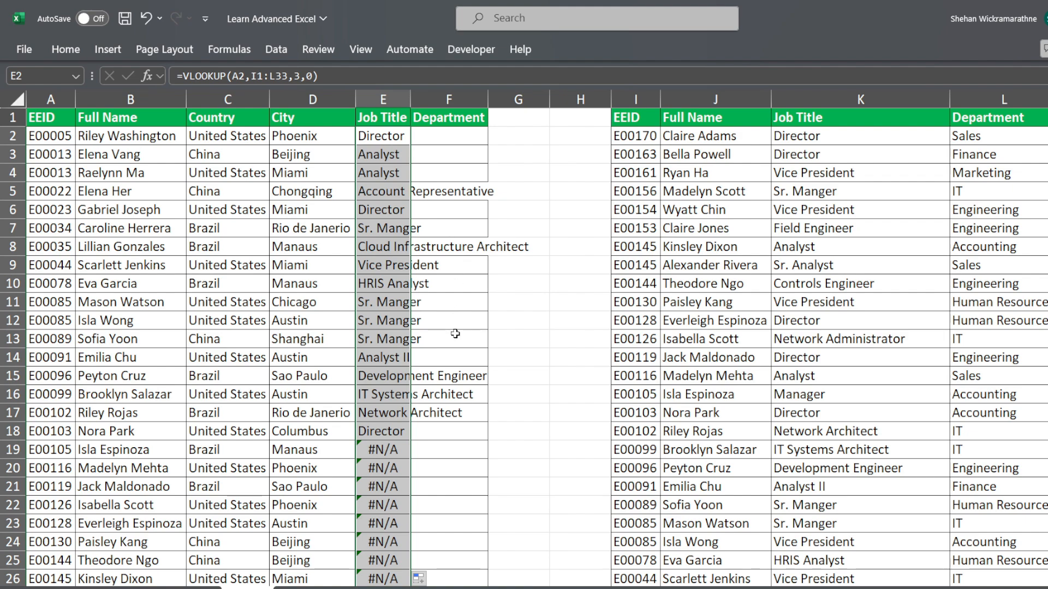
Step: Examine the filled Job Title results and compare the table ranges referenced by the formulas in E2 and E3
scroll(455, 334, "down", 5)
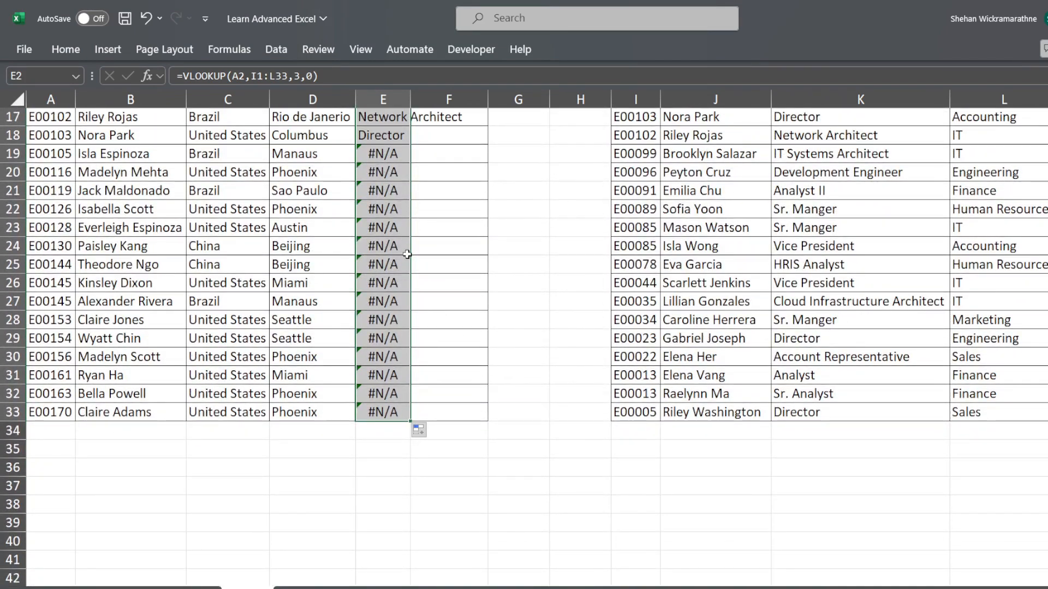
left_click(407, 252)
scroll(407, 255, "up", 5)
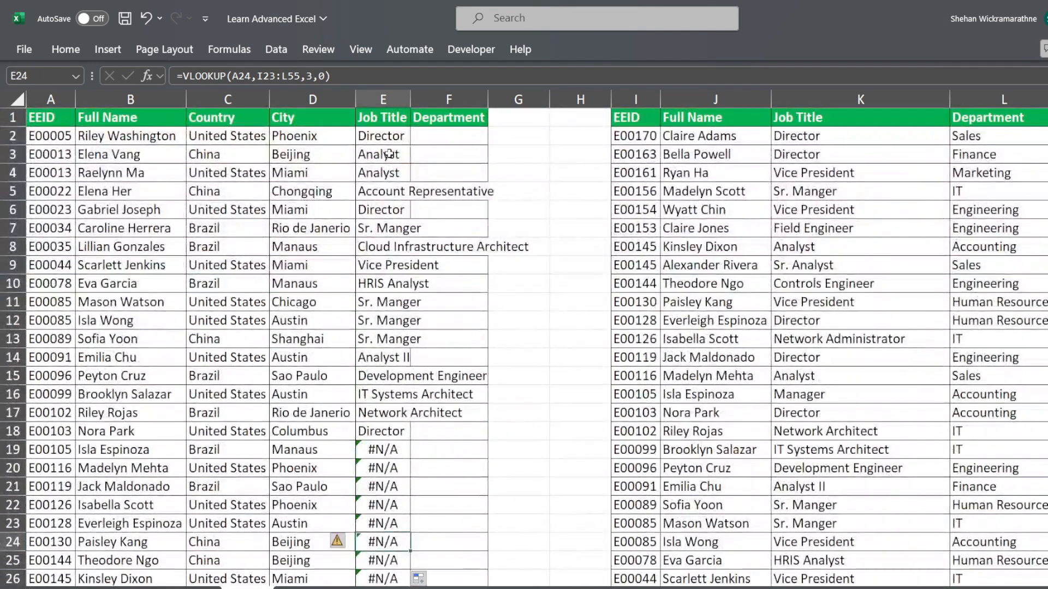
left_click(397, 140)
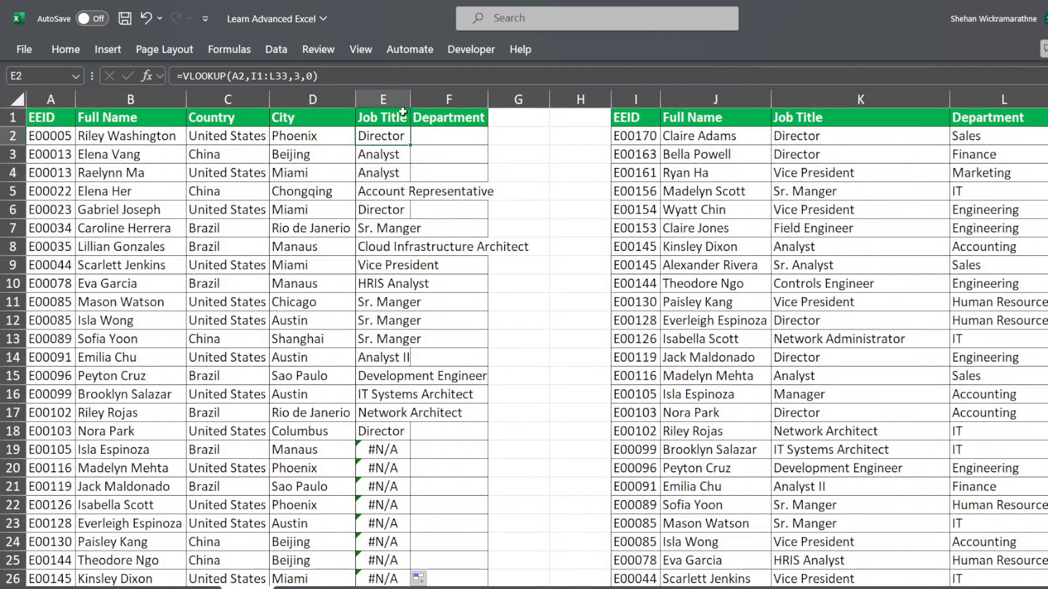
left_click(441, 76)
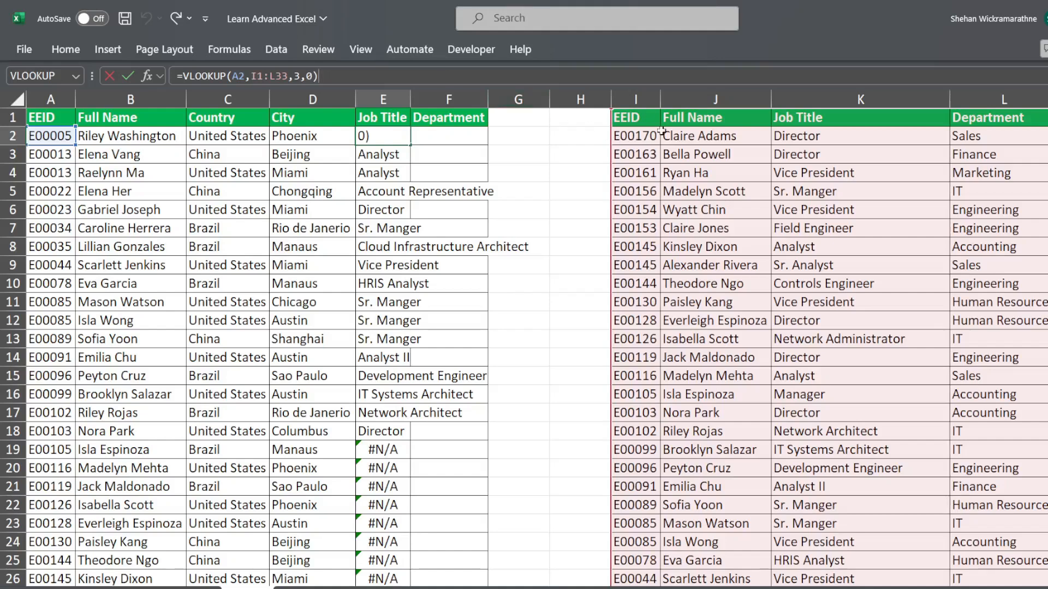
key("Return")
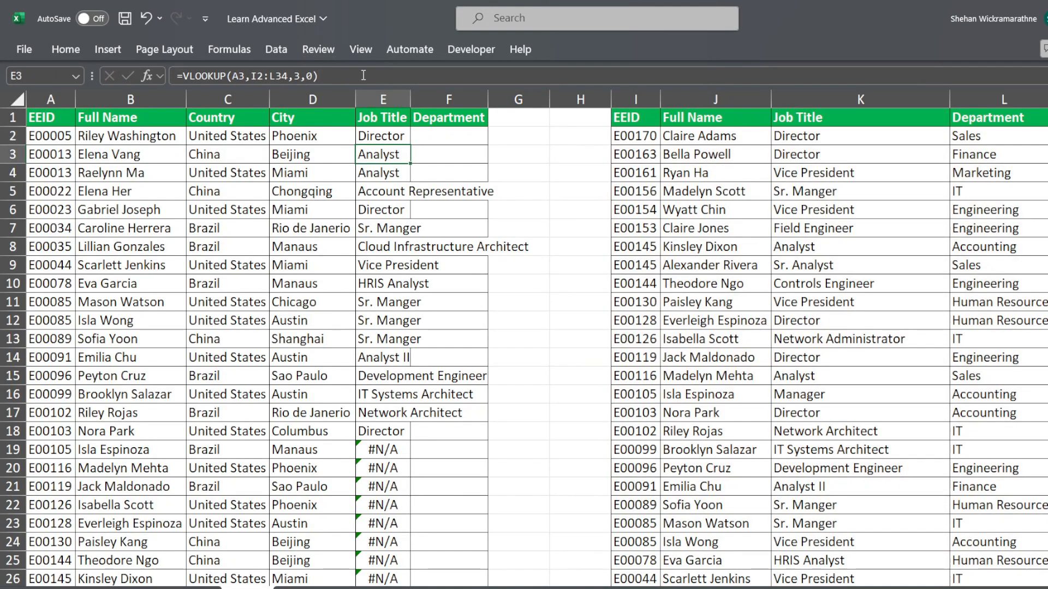
left_click(411, 77)
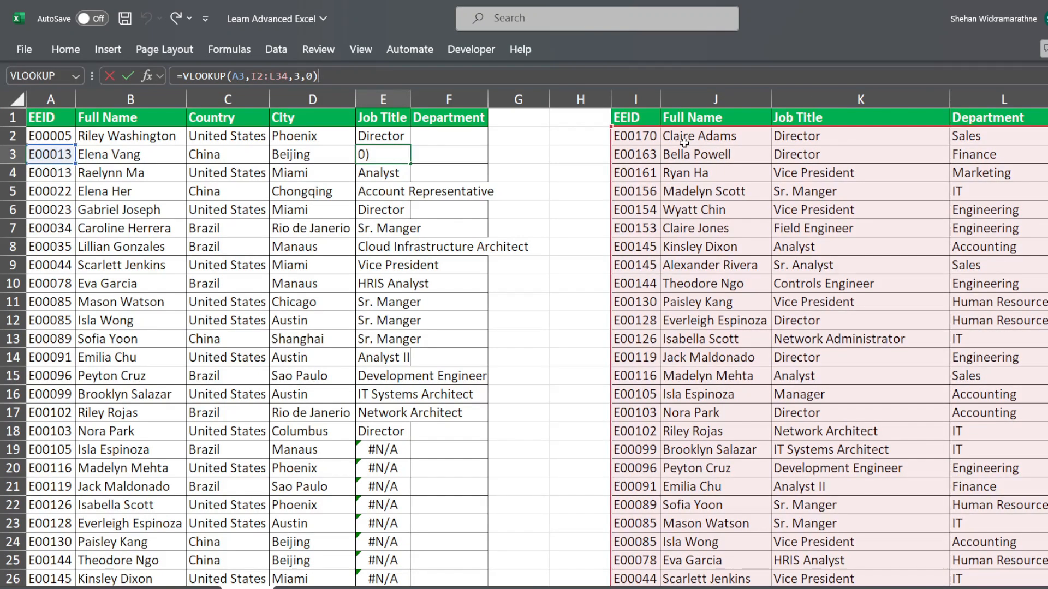
key("Return")
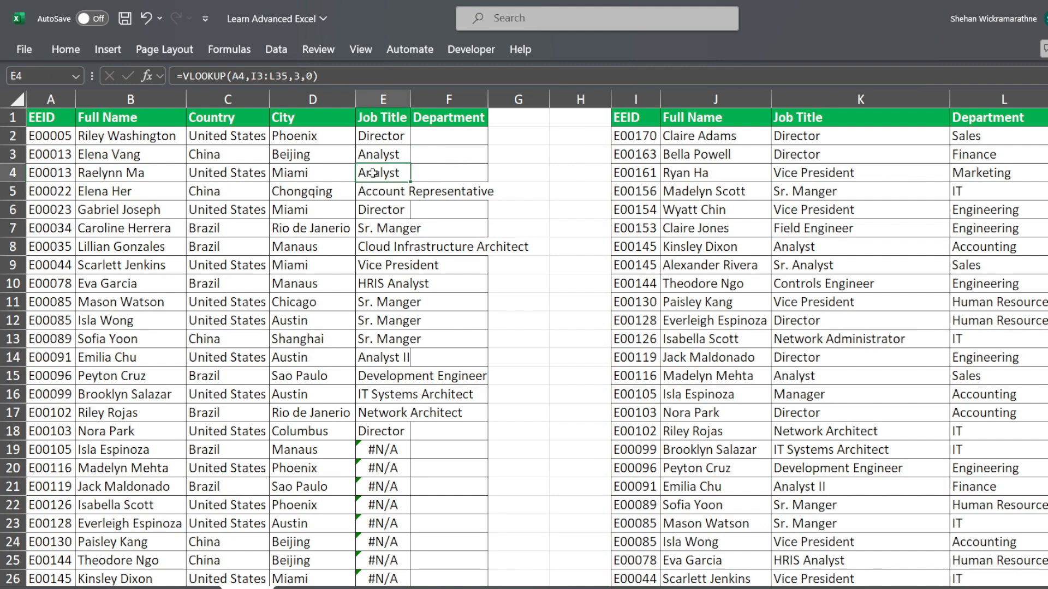
Step: Inspect the table range referenced by the VLOOKUP formula in E4 and compare it with the formula in E2
key("F2")
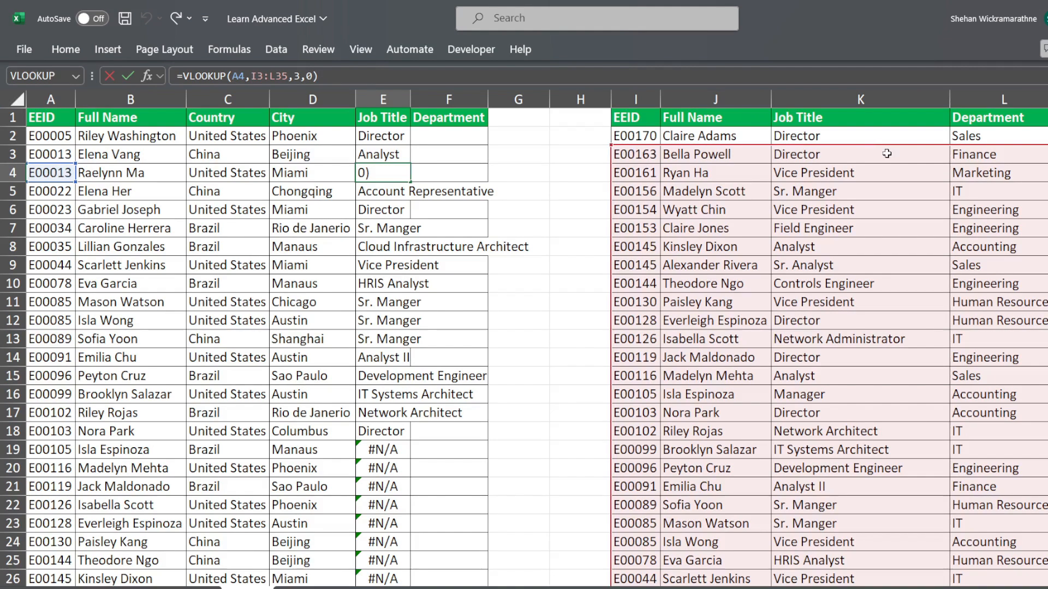
left_click(405, 134)
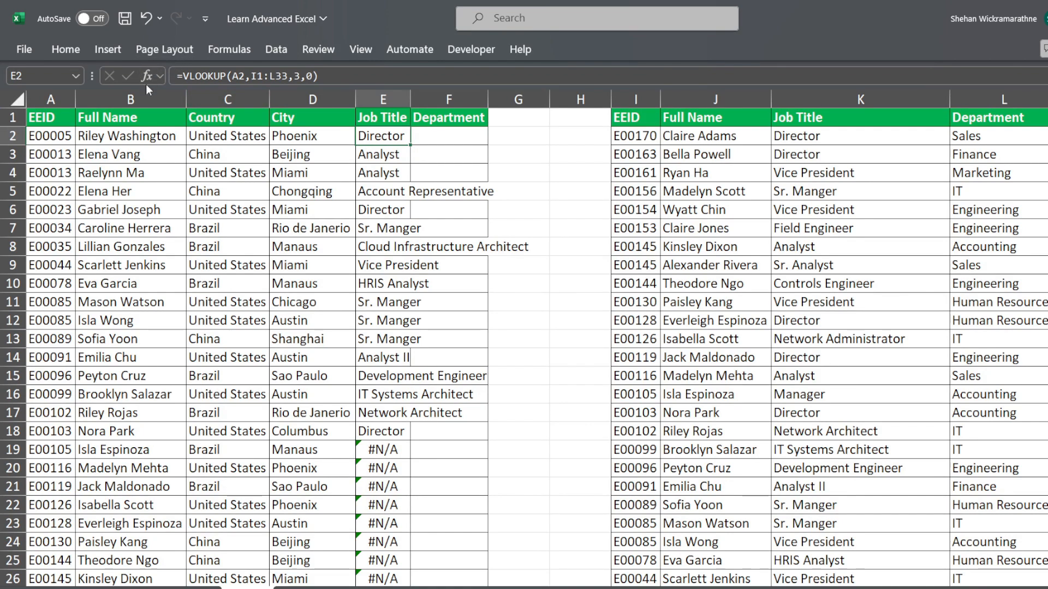
left_click(776, 170)
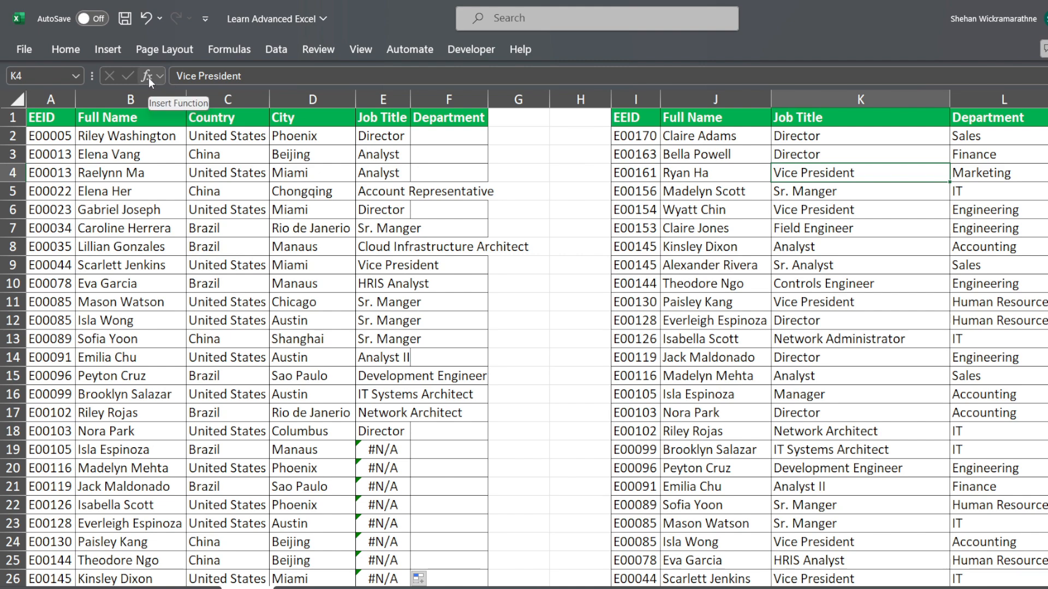
Step: Change the table array of the VLOOKUP in E2 to the absolute range $I$1:$L$33 and accept the formula
left_click(375, 135)
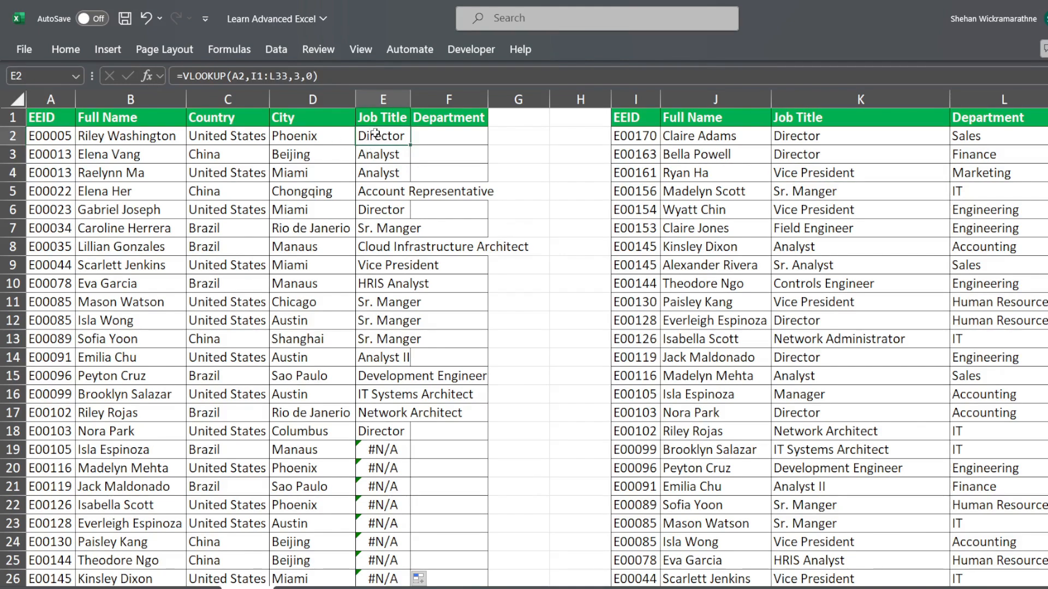
scroll(346, 168, "up", 2)
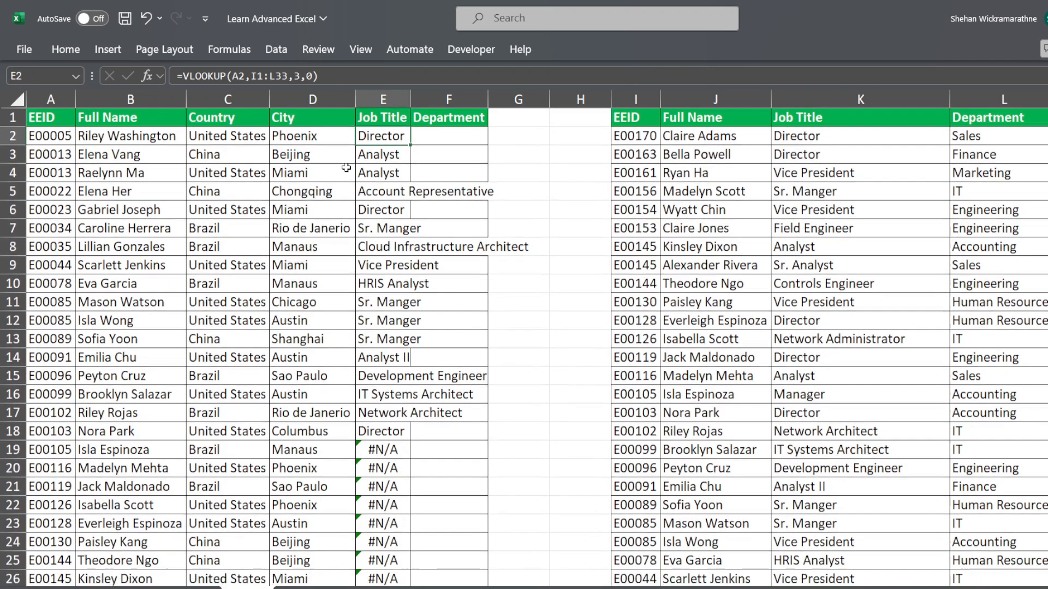
left_click(146, 78)
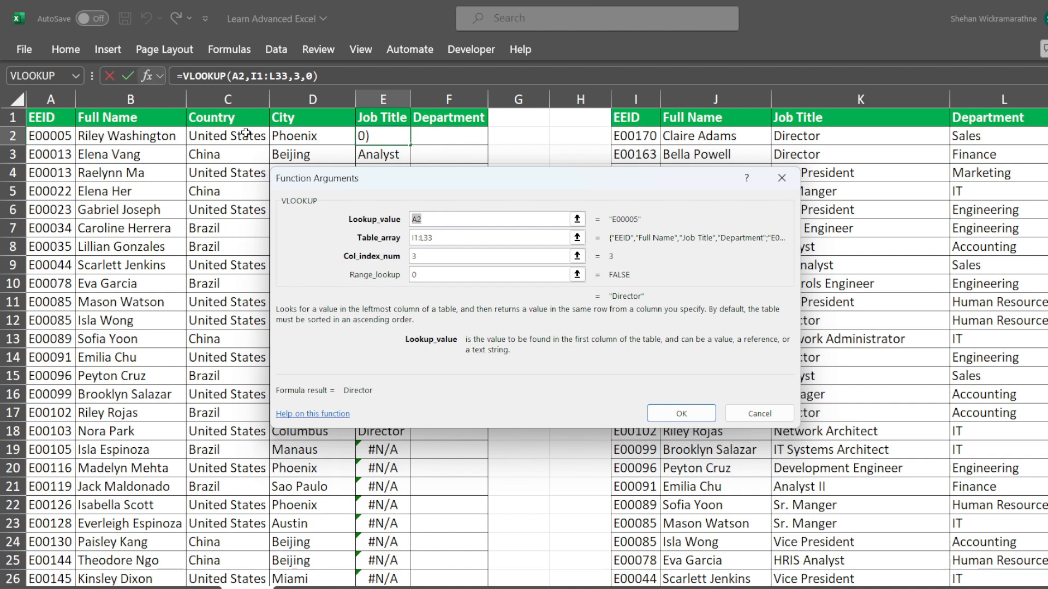
left_click(455, 238)
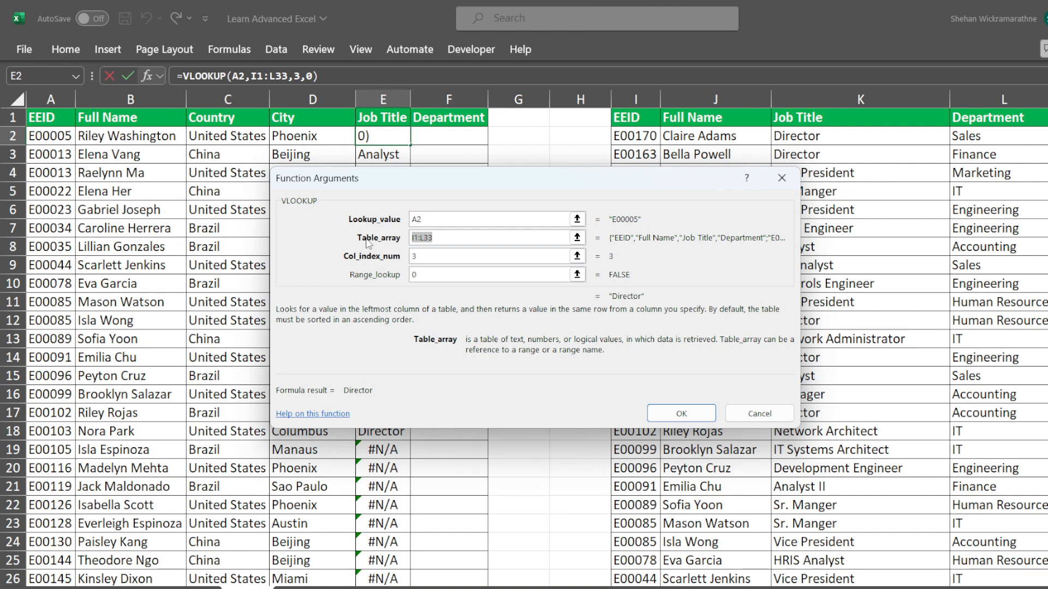
key("F4")
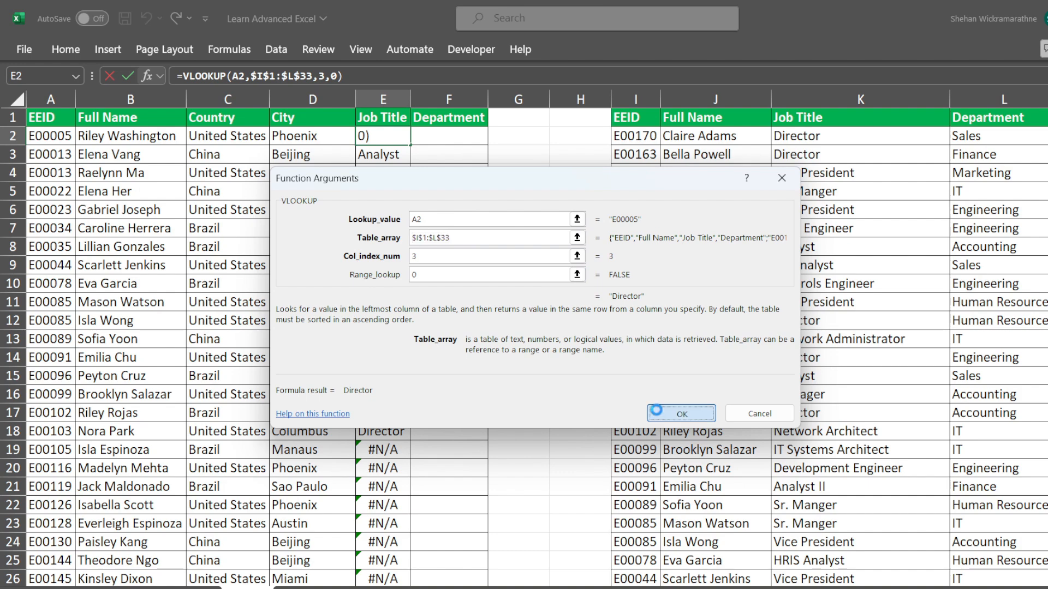
left_click(659, 415)
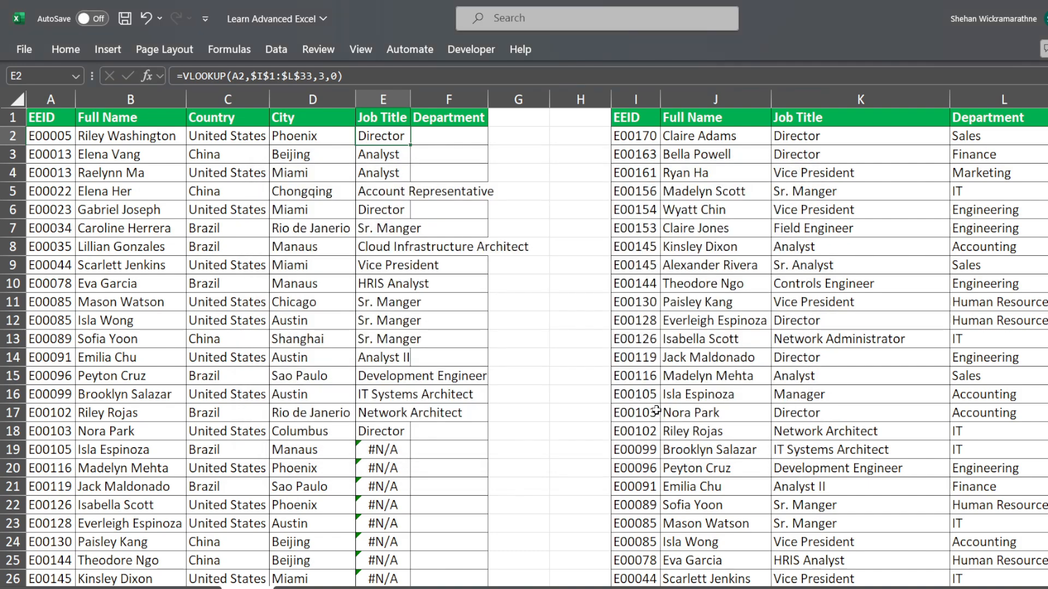
Step: Fill the corrected VLOOKUP formula from E2 down the Job Title column and autofit the column's width
double_click(409, 143)
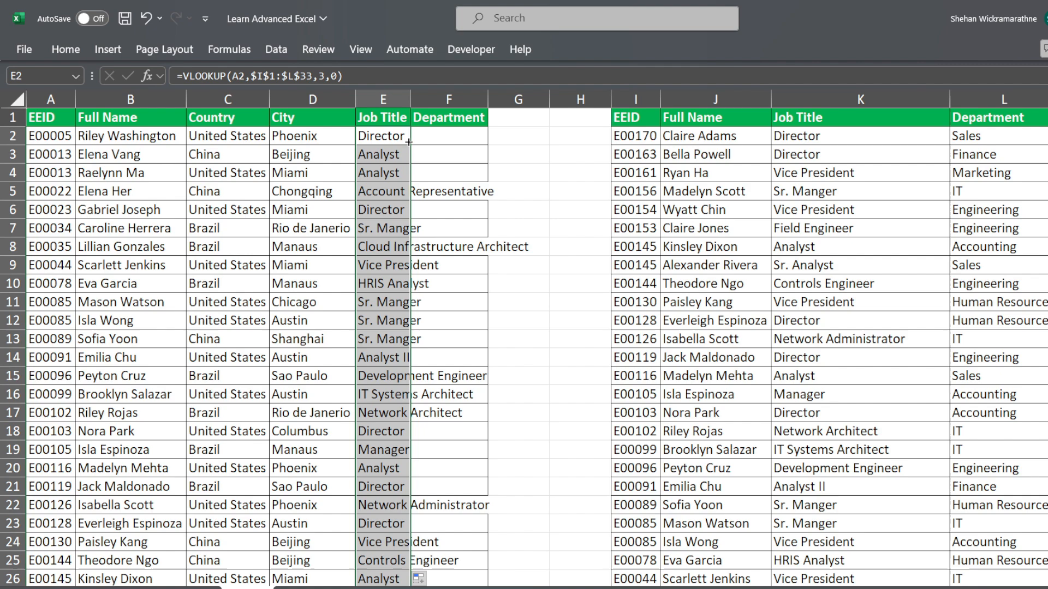
double_click(411, 102)
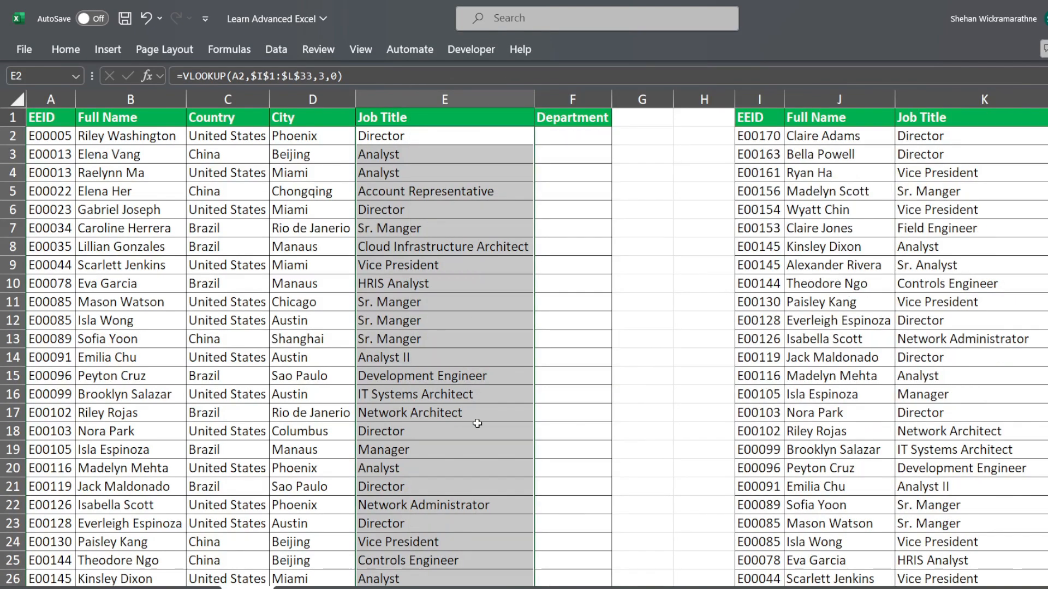
scroll(475, 431, "down", 5)
scroll(475, 435, "up", 5)
Step: Insert the VLOOKUP function from the Lookup & Reference category into F2, the first Department cell
left_click(589, 126)
left_click(593, 143)
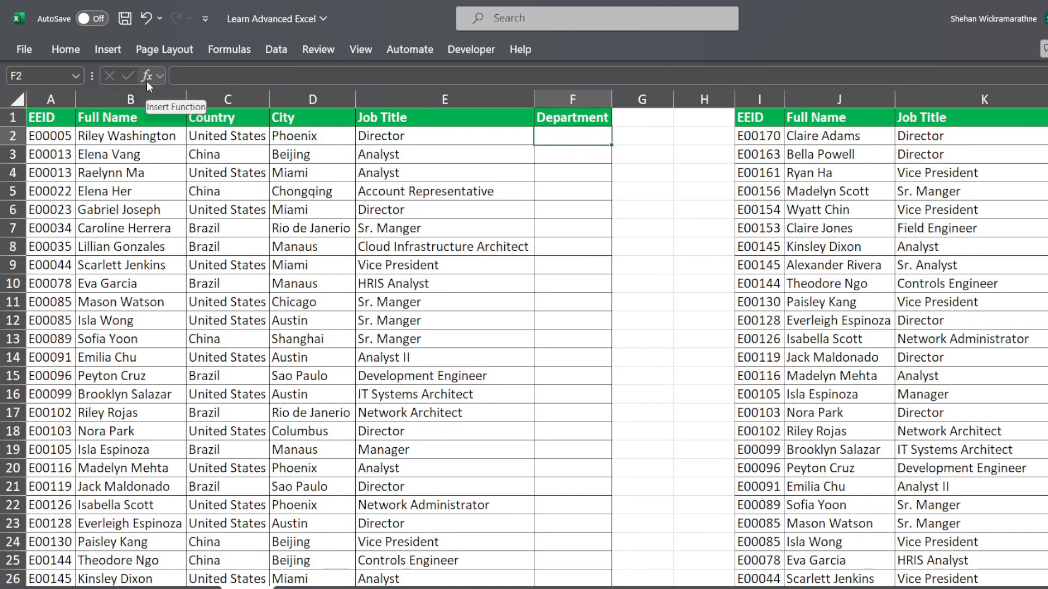
left_click(641, 159)
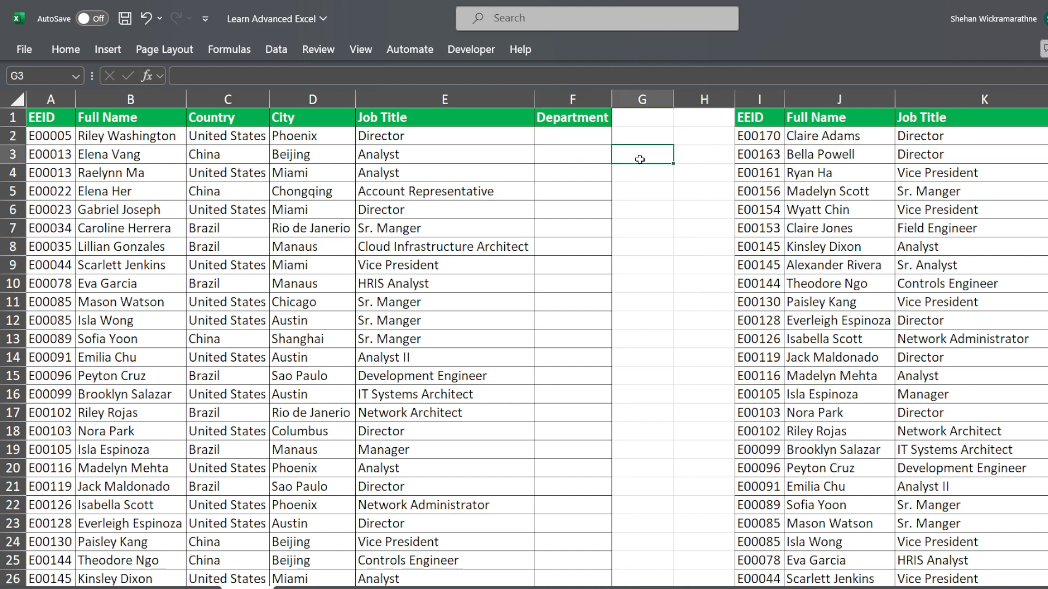
left_click(594, 135)
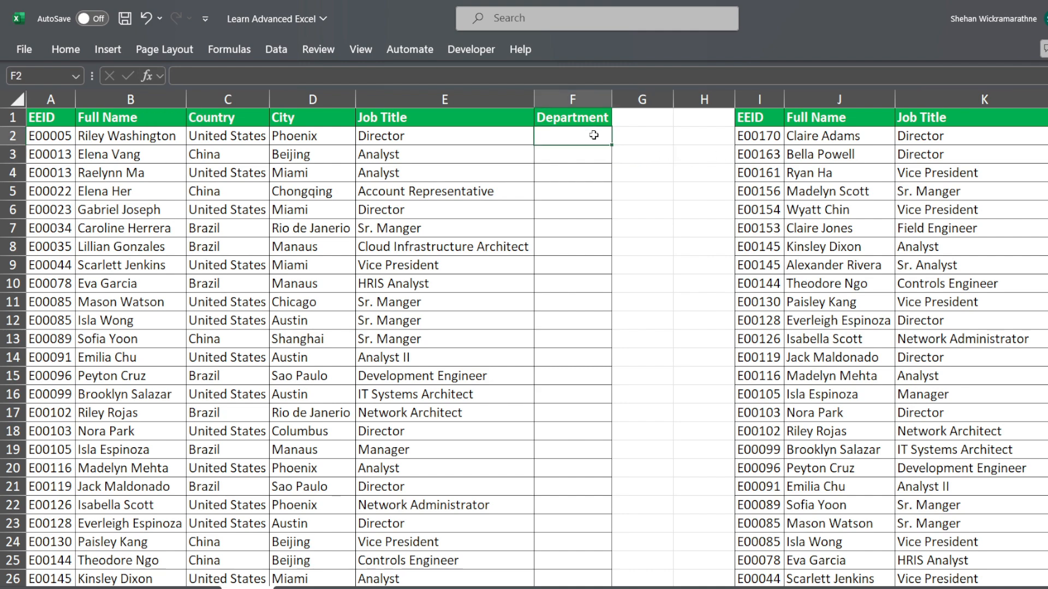
left_click(146, 76)
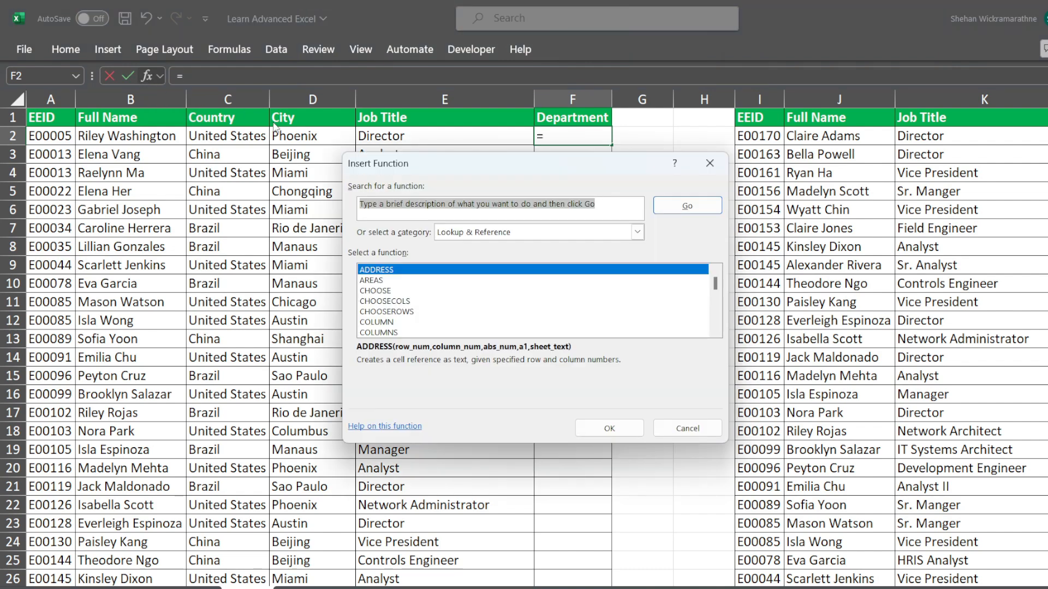
left_click(635, 231)
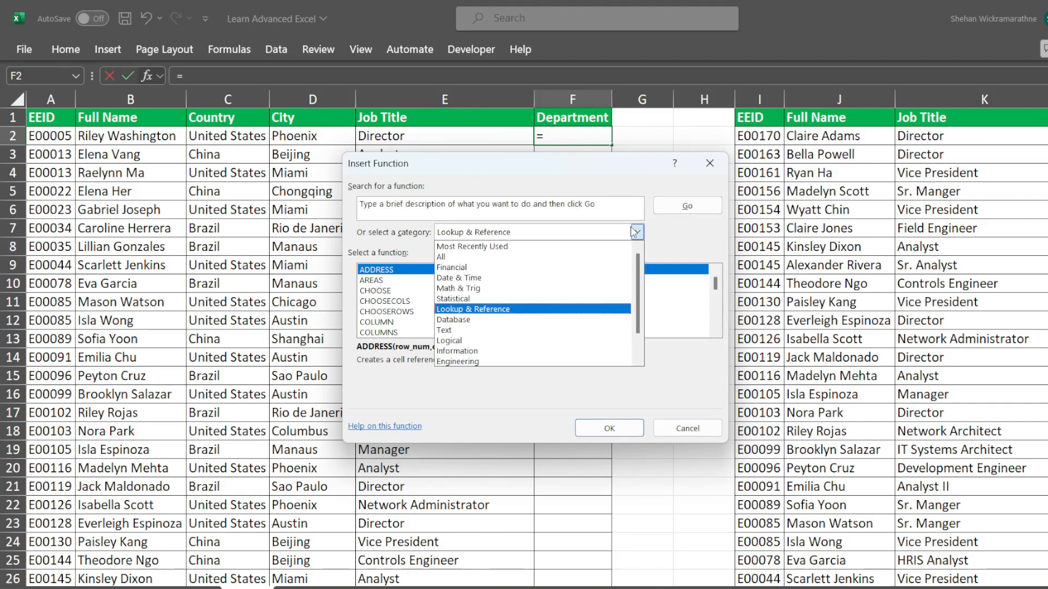
left_click(555, 309)
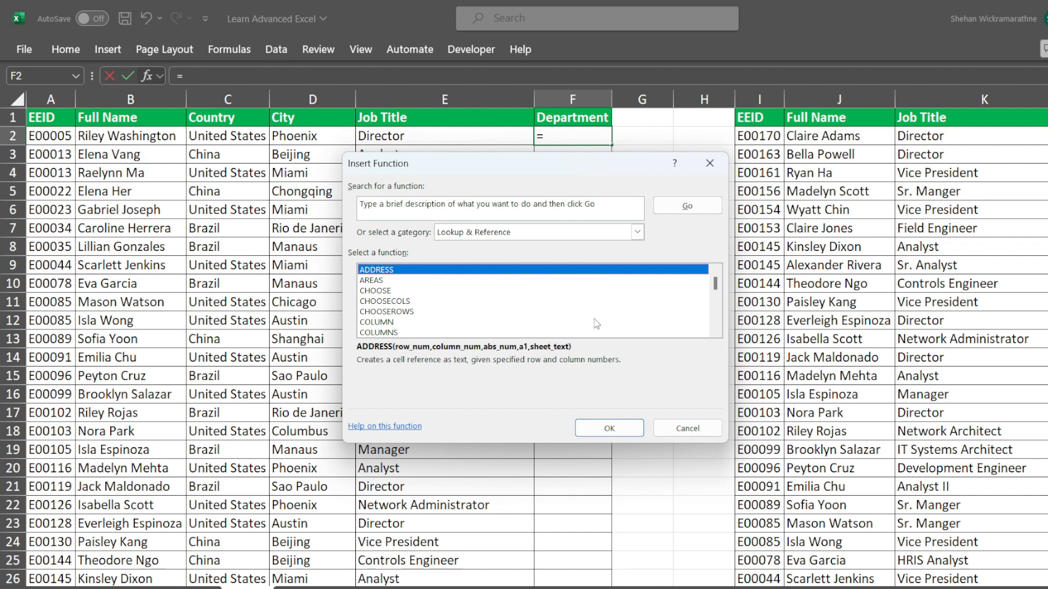
left_click(715, 330)
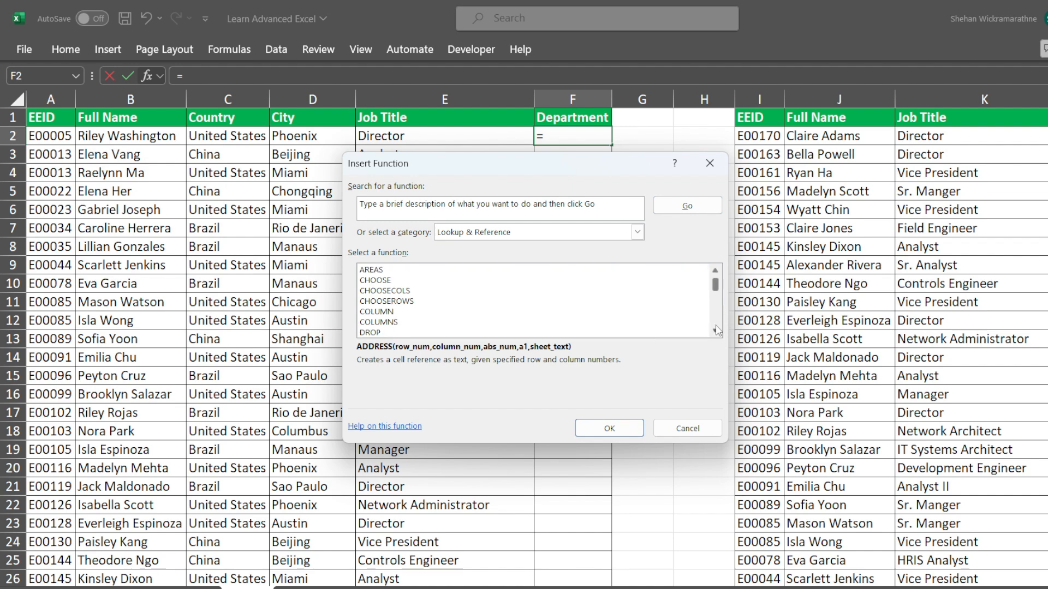
left_click(715, 331)
left_click(463, 304)
key("v")
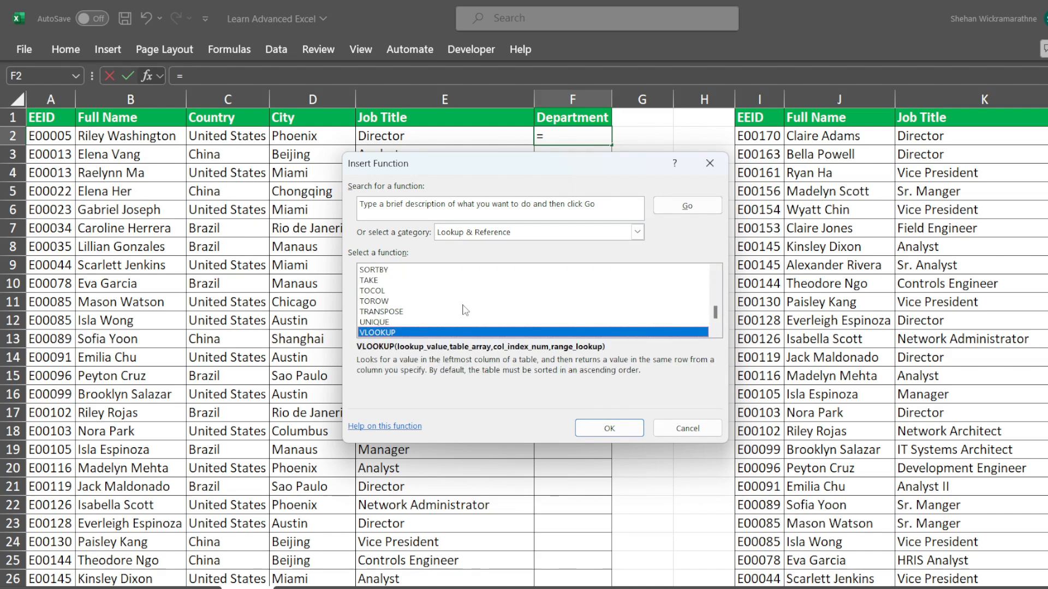
double_click(383, 332)
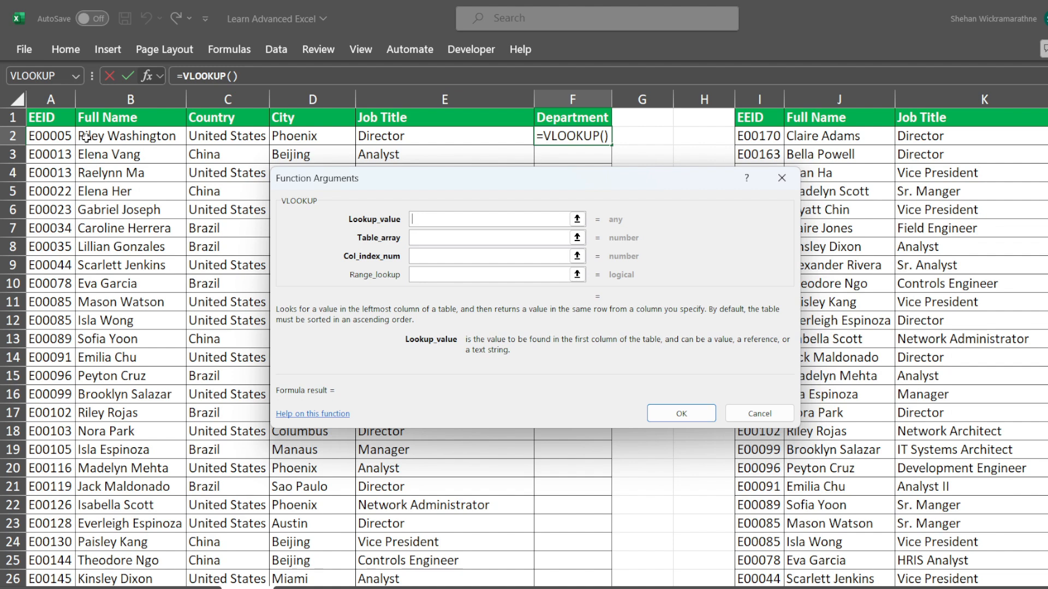
Step: Set the VLOOKUP lookup value to A2 and the table array to I1:L33
left_click(56, 136)
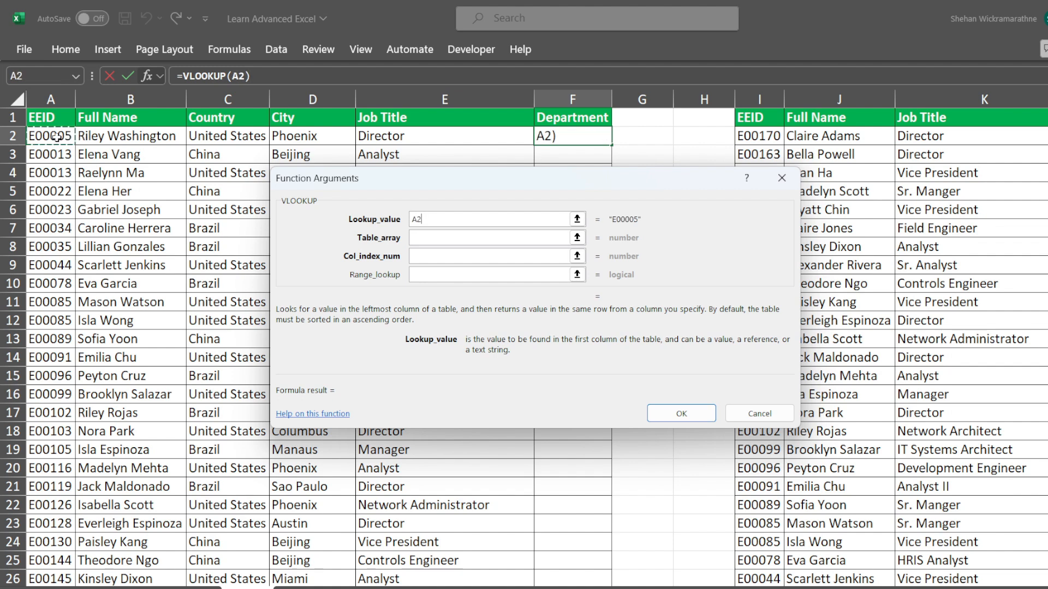
left_click(456, 243)
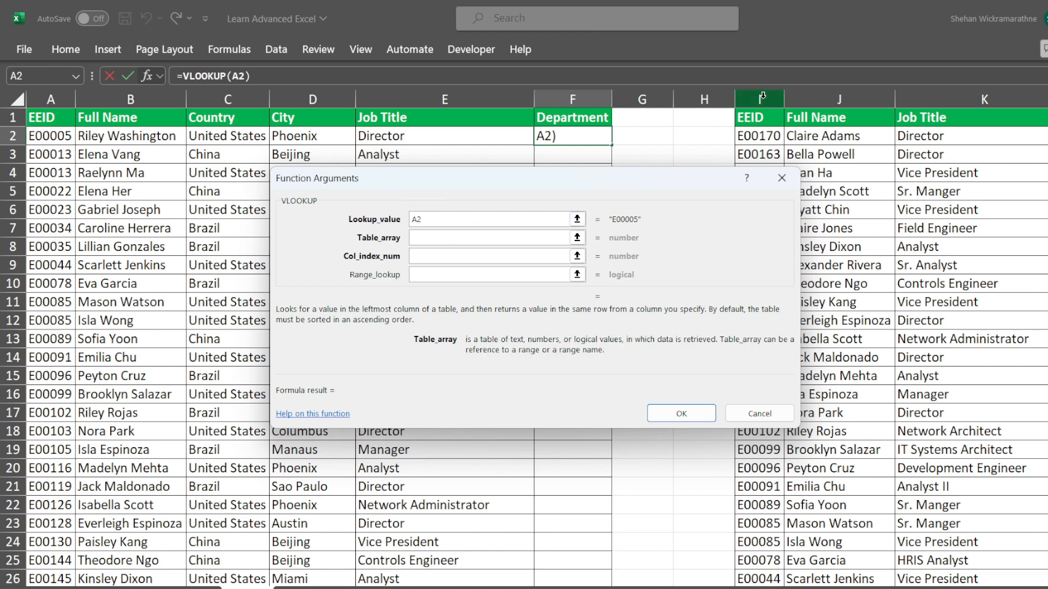
left_click(752, 113)
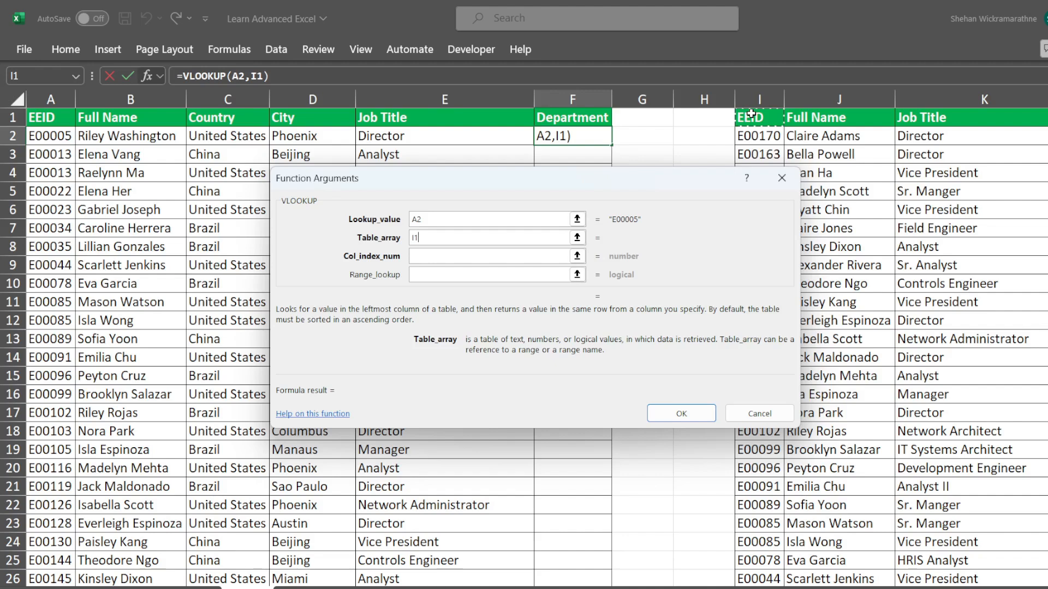
key("shift+Right")
key("shift+Right")
key("shift+Right")
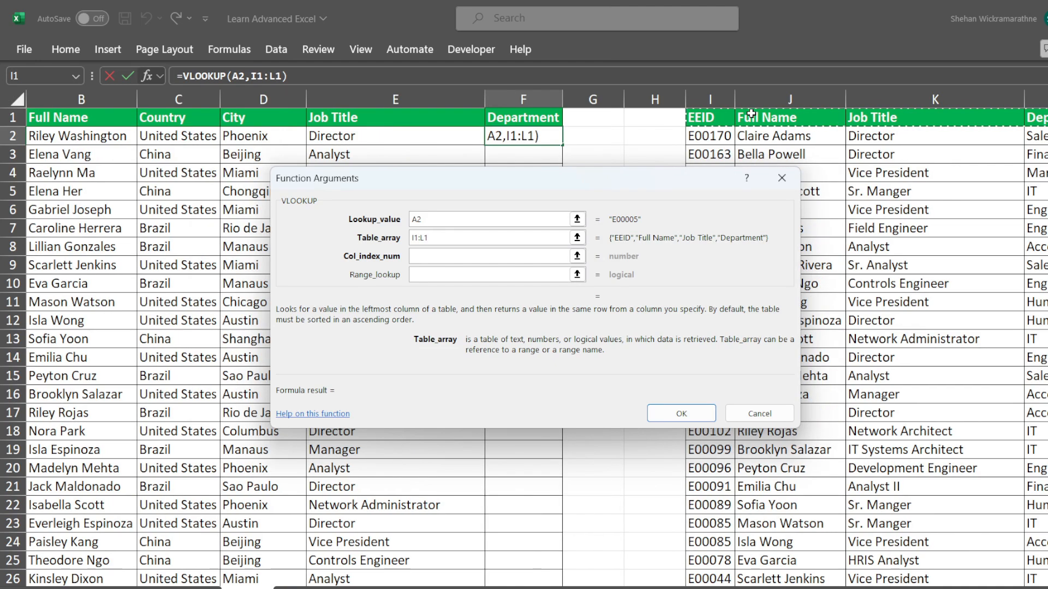
key("ctrl+shift+Down")
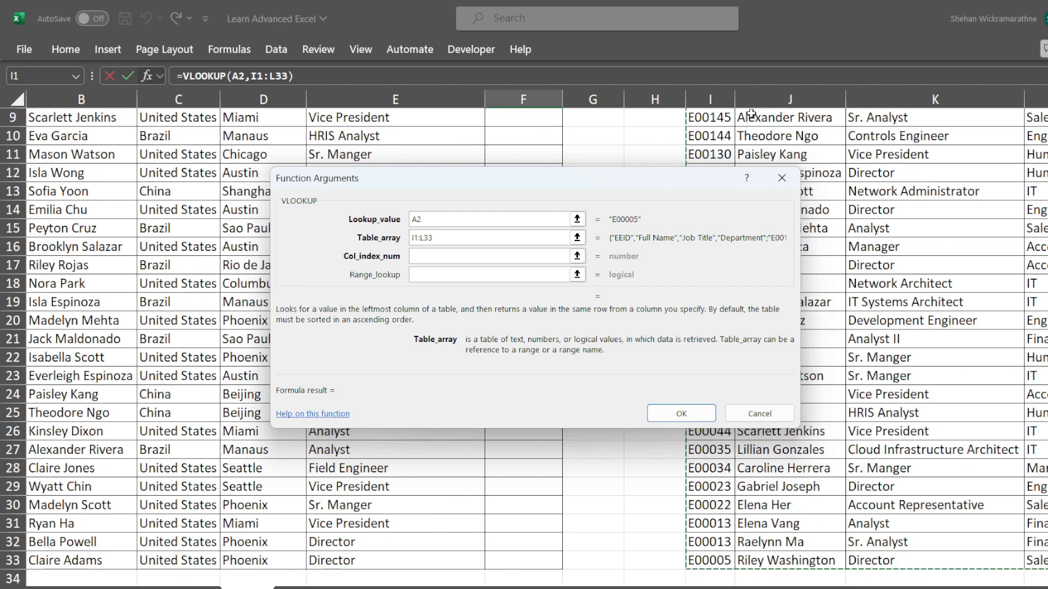
scroll(807, 199, "up", 3)
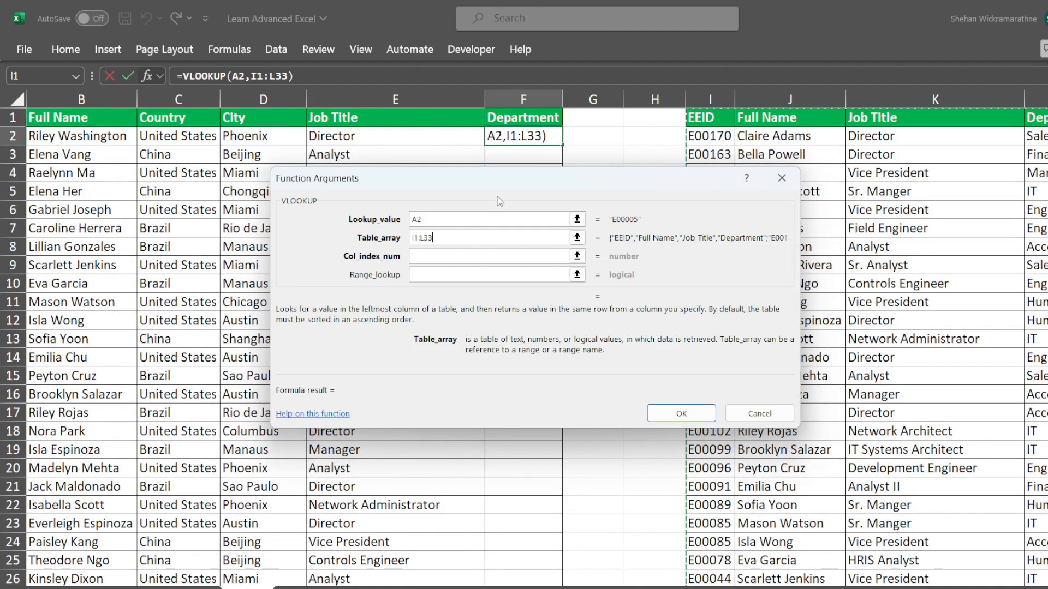
Step: Convert the table array in the F2 VLOOKUP to the absolute reference $I$1:$L$33
left_click(488, 256)
left_click(497, 238)
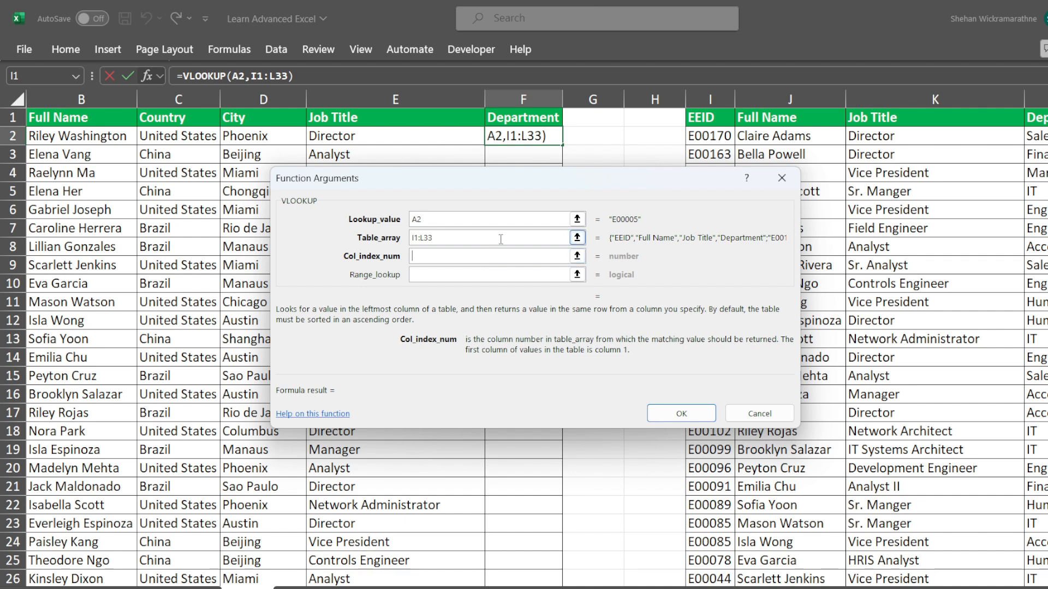
left_click_drag(497, 238, 402, 238)
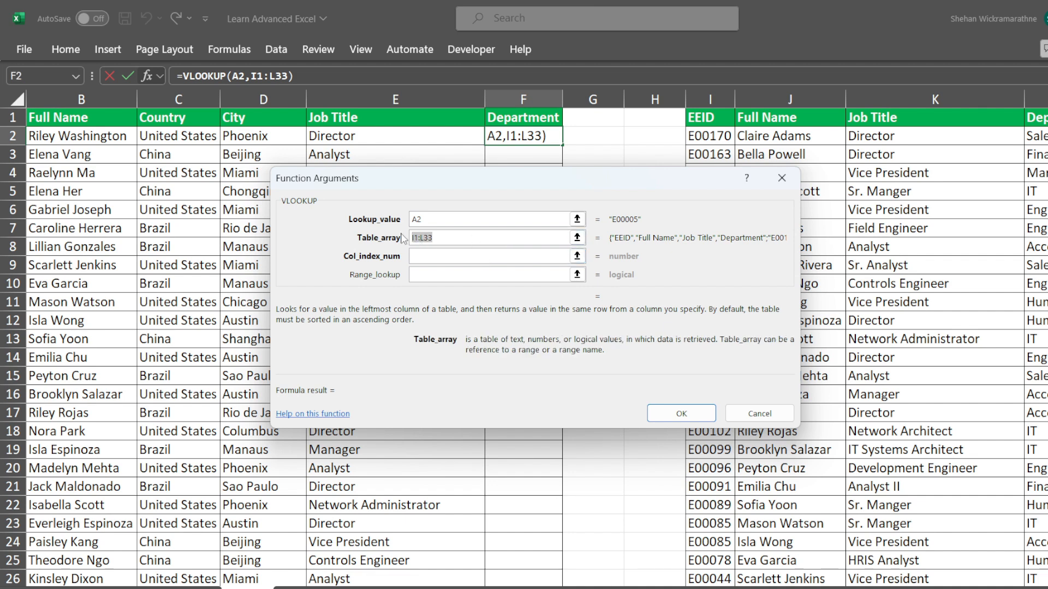
key("F4")
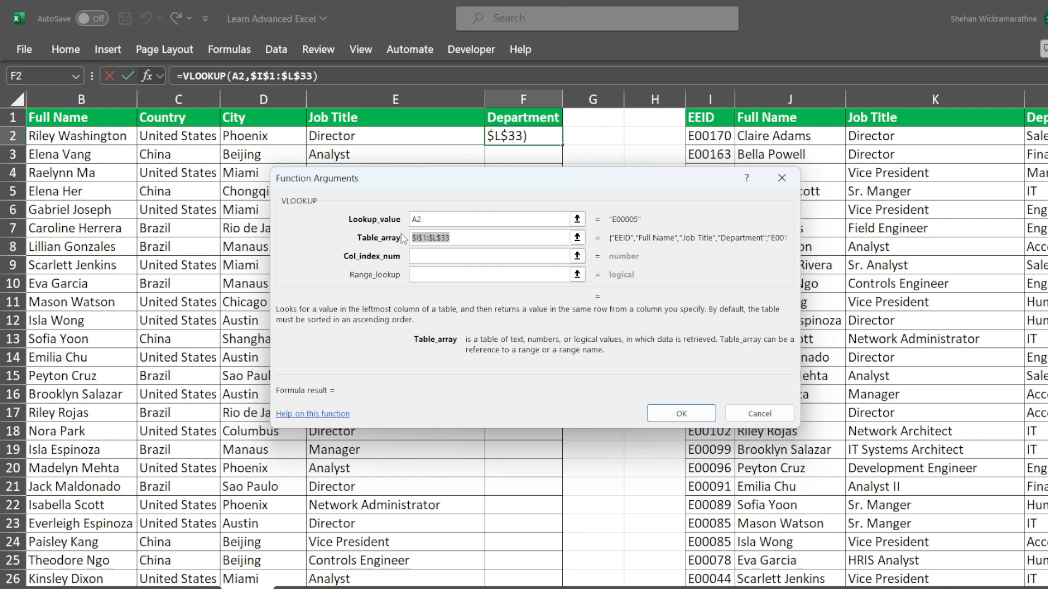
Step: Set the column index number to 4 and the range lookup to 0, and accept the formula in F2
left_click(469, 261)
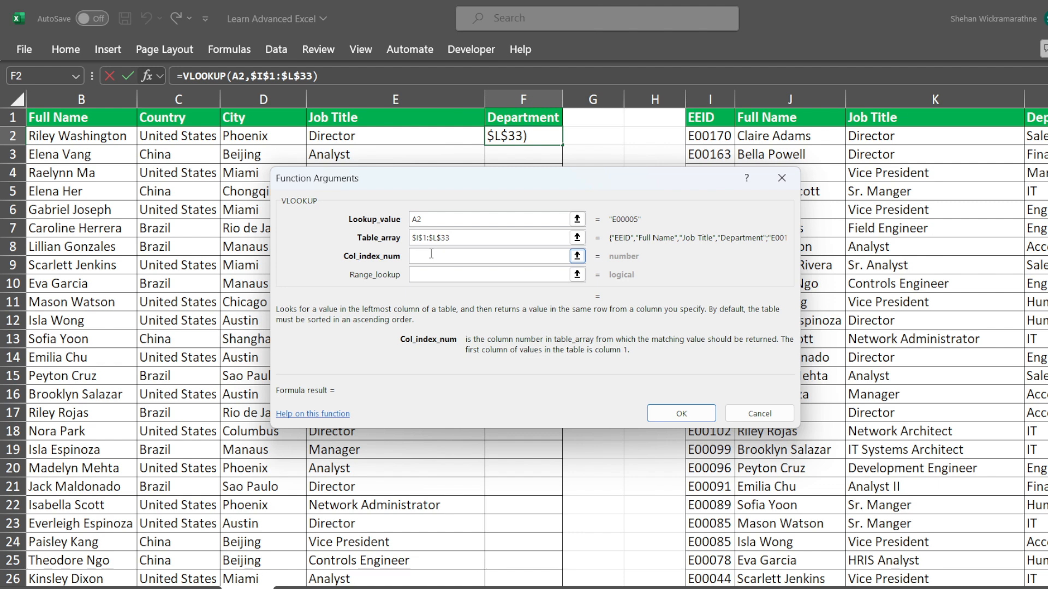
type("4")
left_click(438, 272)
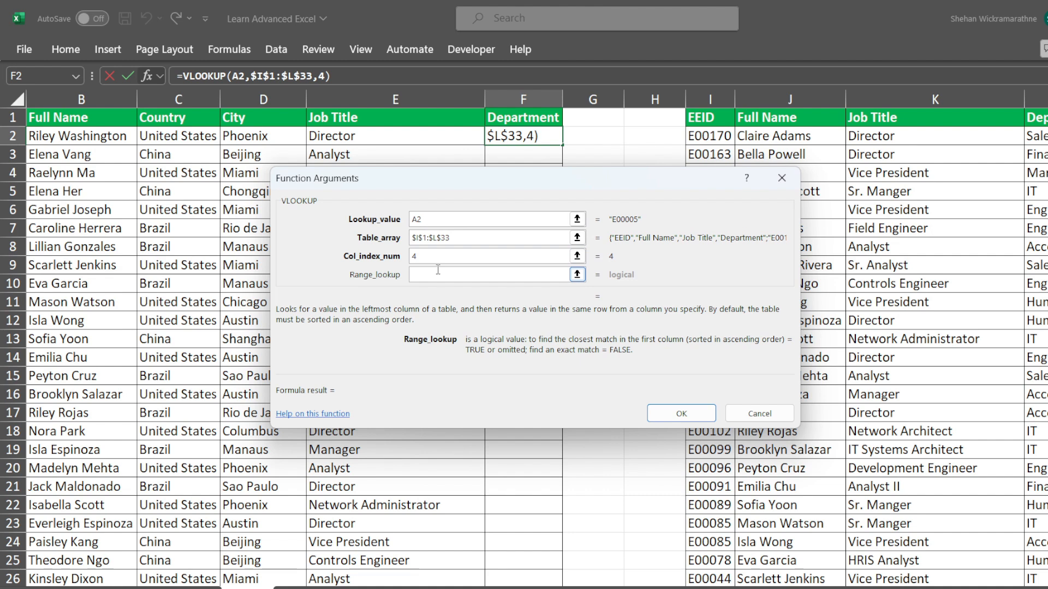
type("0")
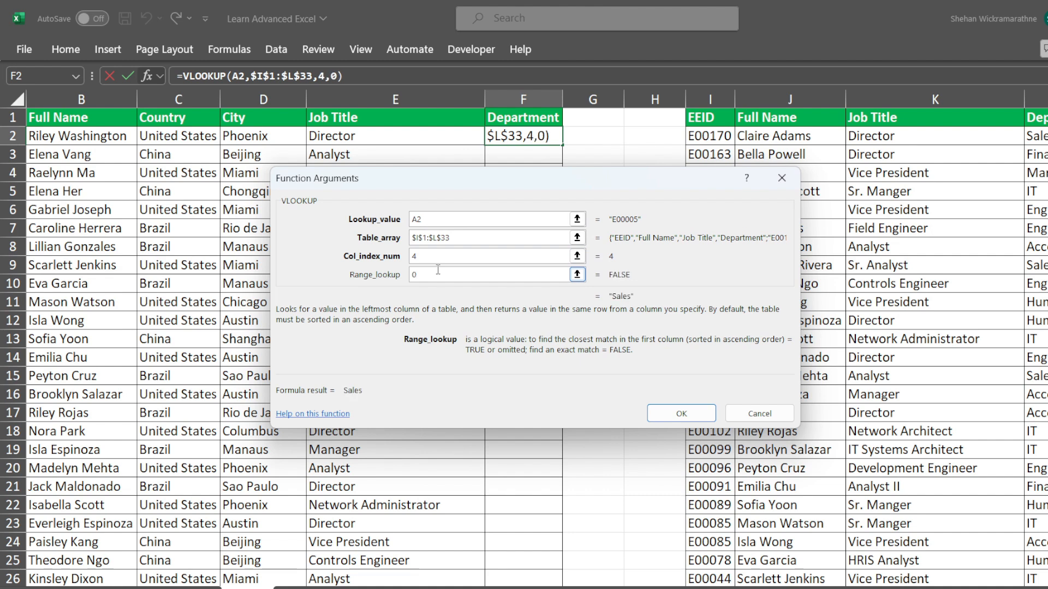
left_click(693, 415)
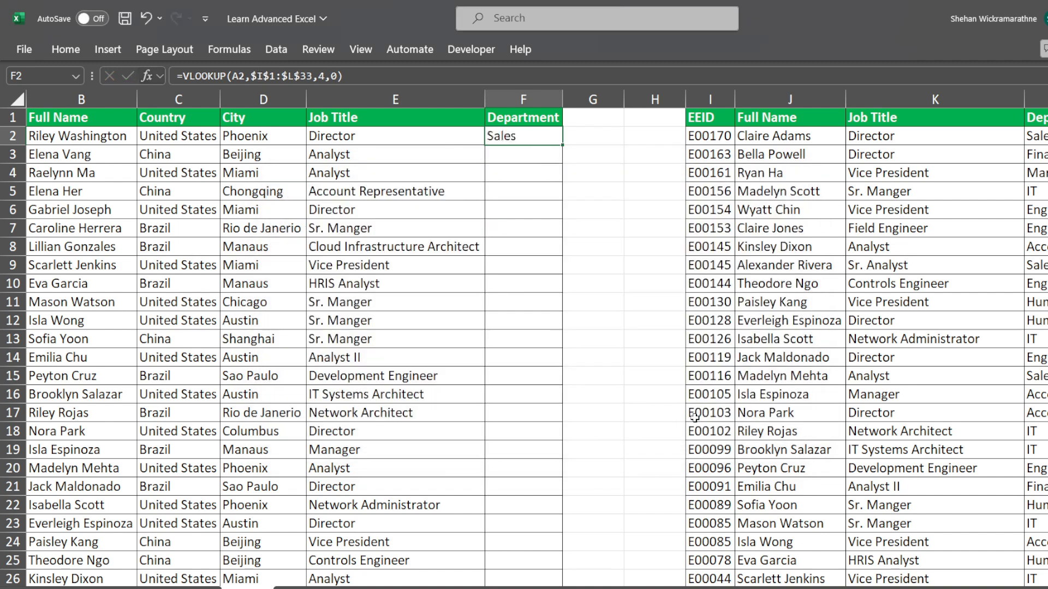
Step: Fill the VLOOKUP formula from F2 down the Department column and autofit the column's width
double_click(563, 147)
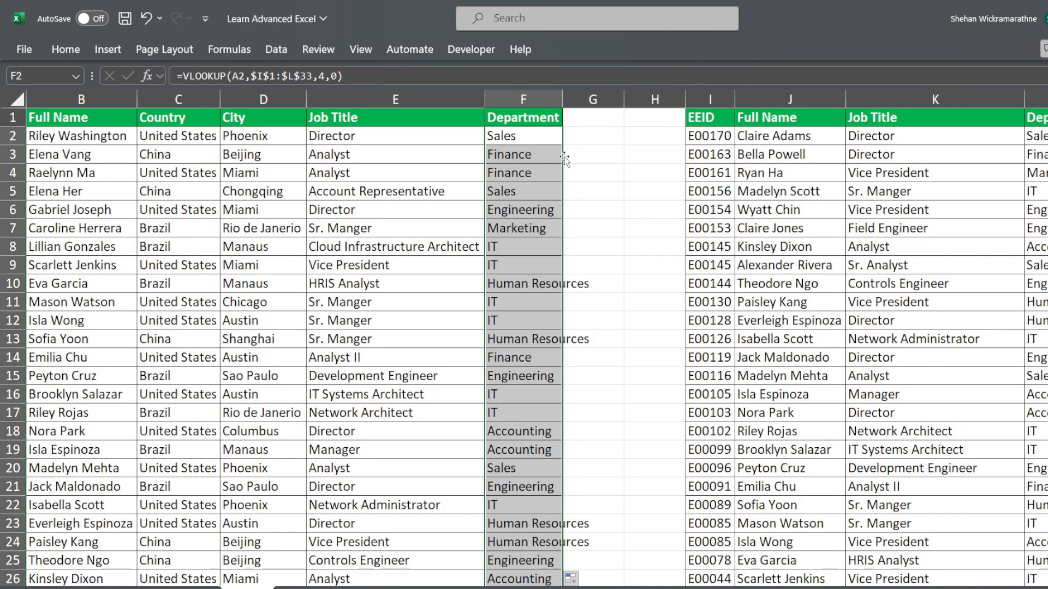
double_click(563, 98)
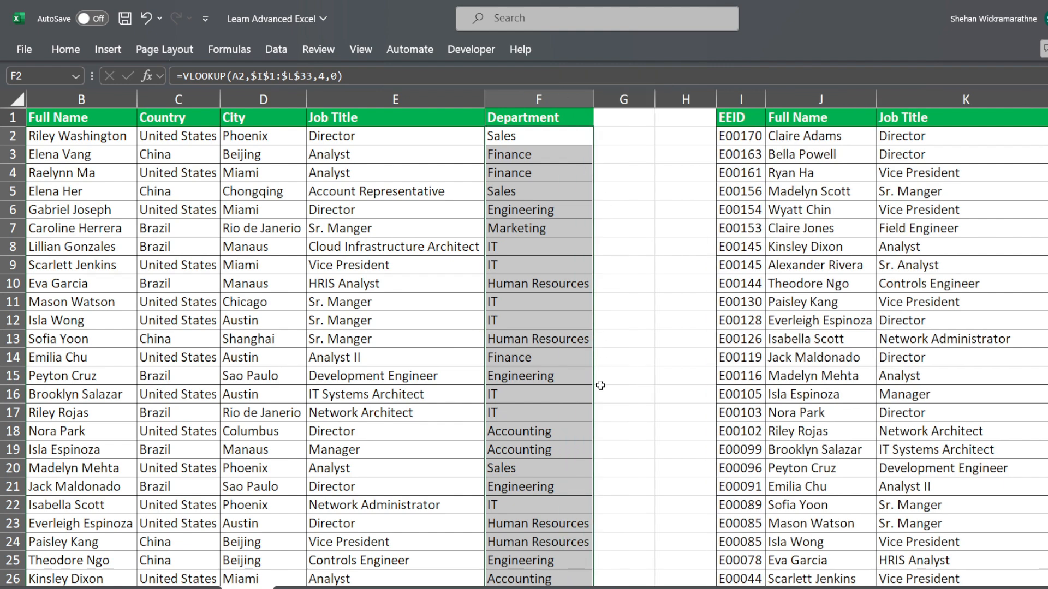